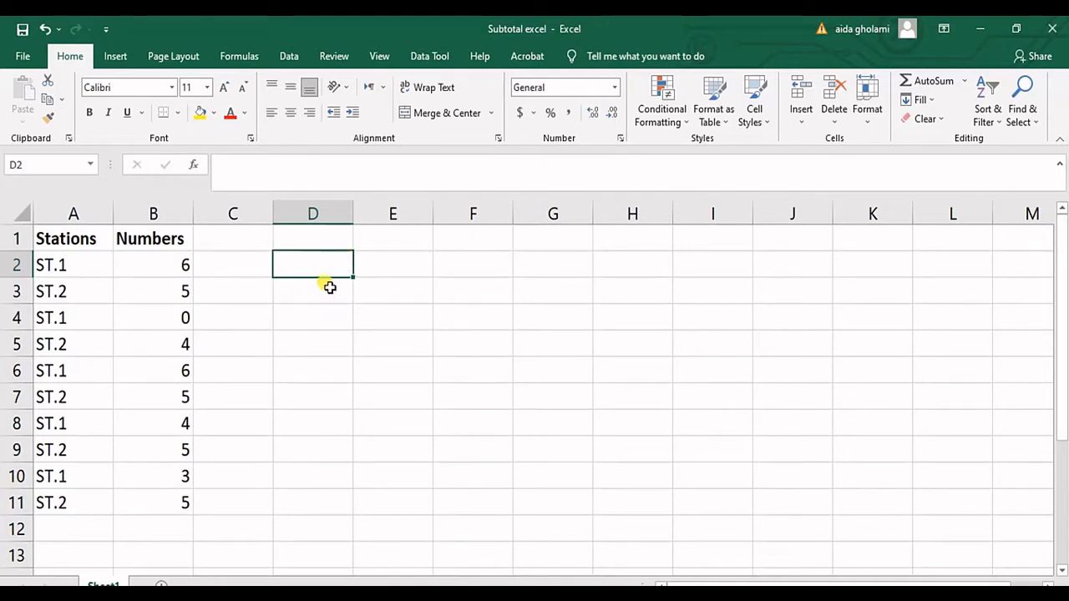
Step: Add filter controls to the header row with the Stations and Numbers columns
left_click(17, 241)
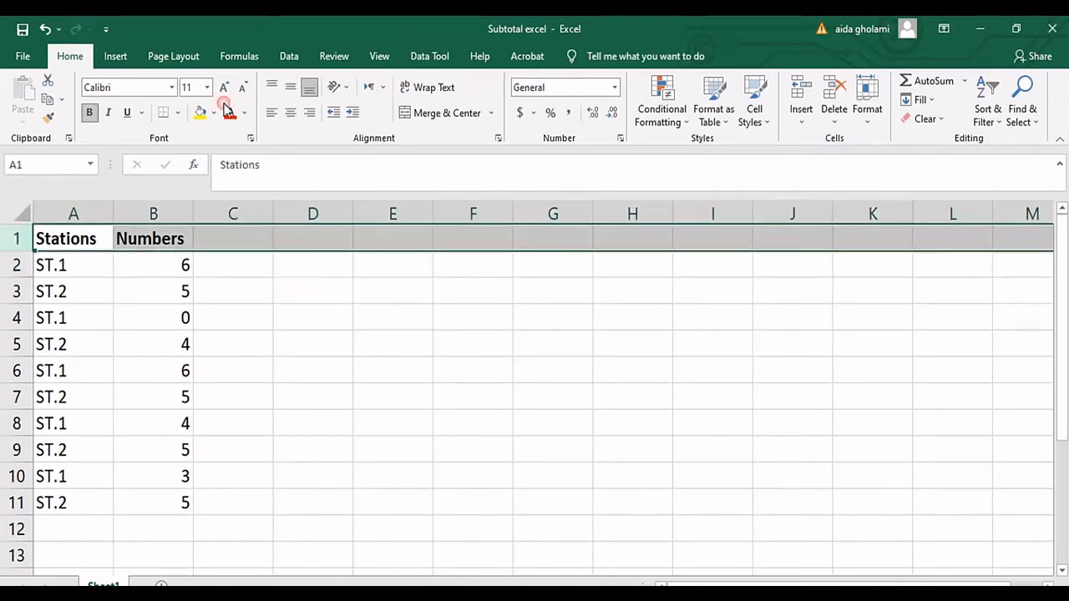
left_click(289, 56)
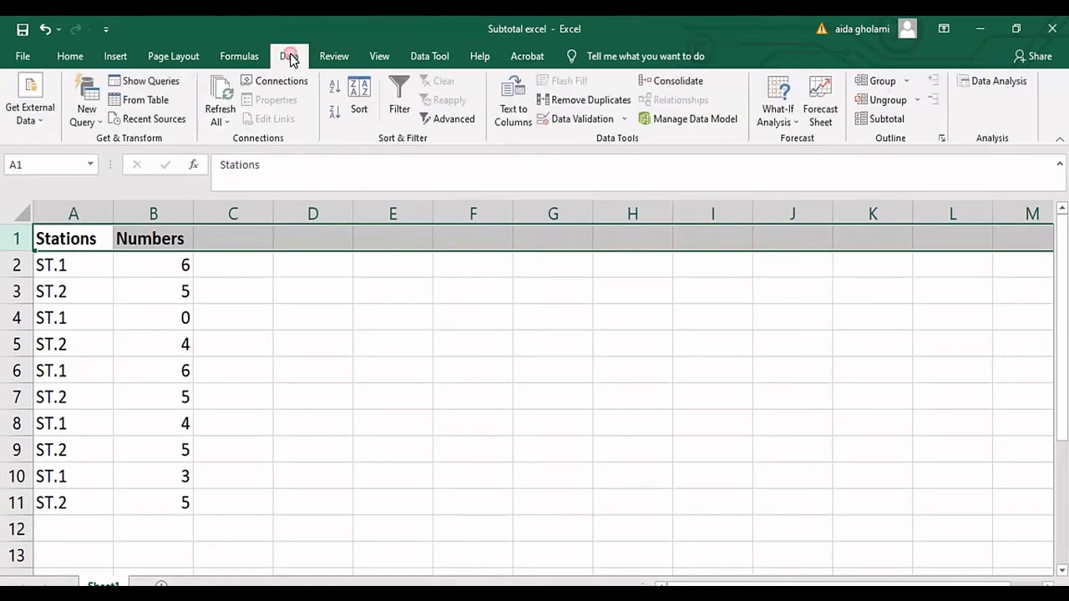
left_click(400, 98)
left_click(174, 316)
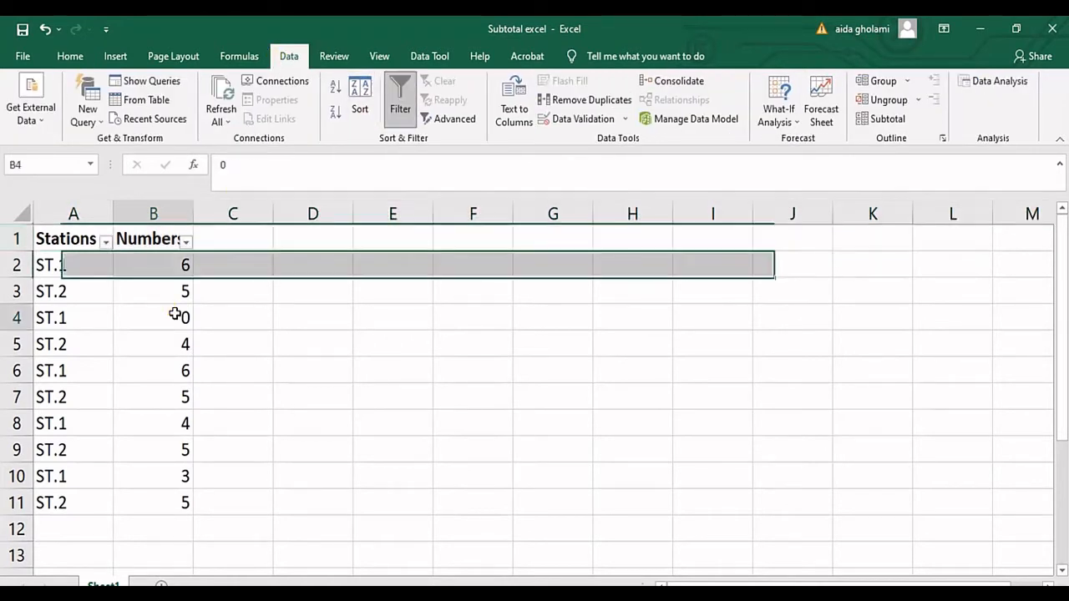
Step: Filter the Stations column to show only the ST.1 rows
left_click(83, 240)
left_click(107, 243)
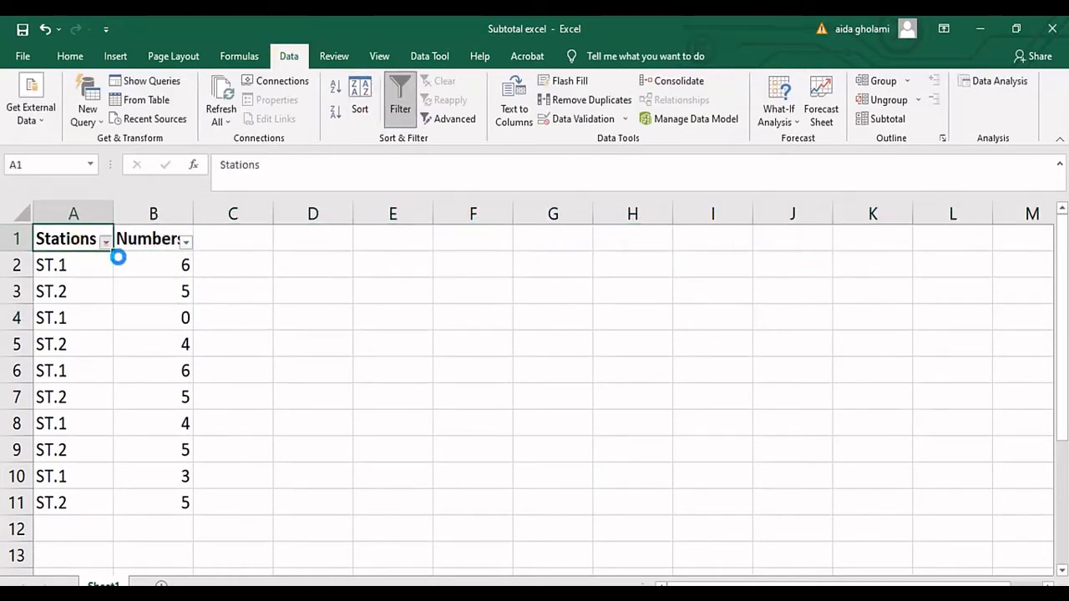
left_click(75, 424)
left_click(62, 439)
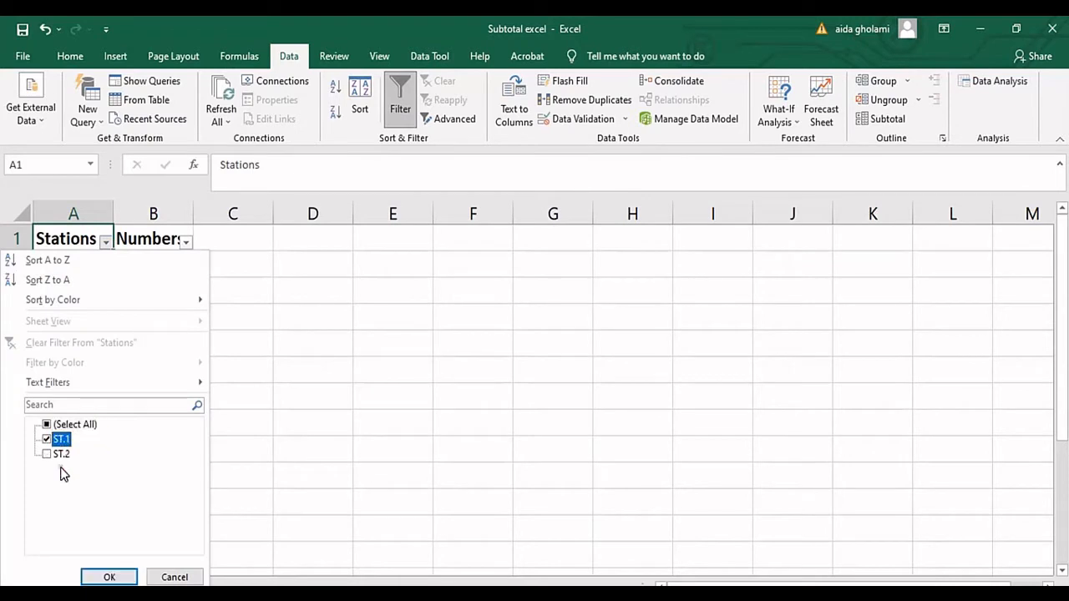
left_click(108, 576)
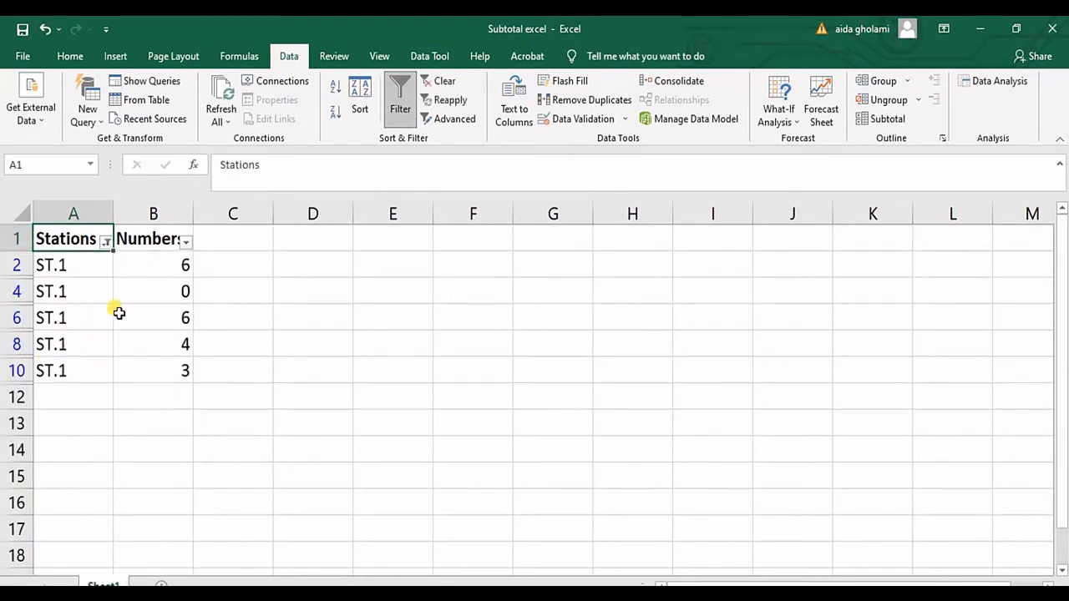
Step: Enter =SUM(B2:B10) in cell D2 to total the filtered Numbers values
left_click(278, 269)
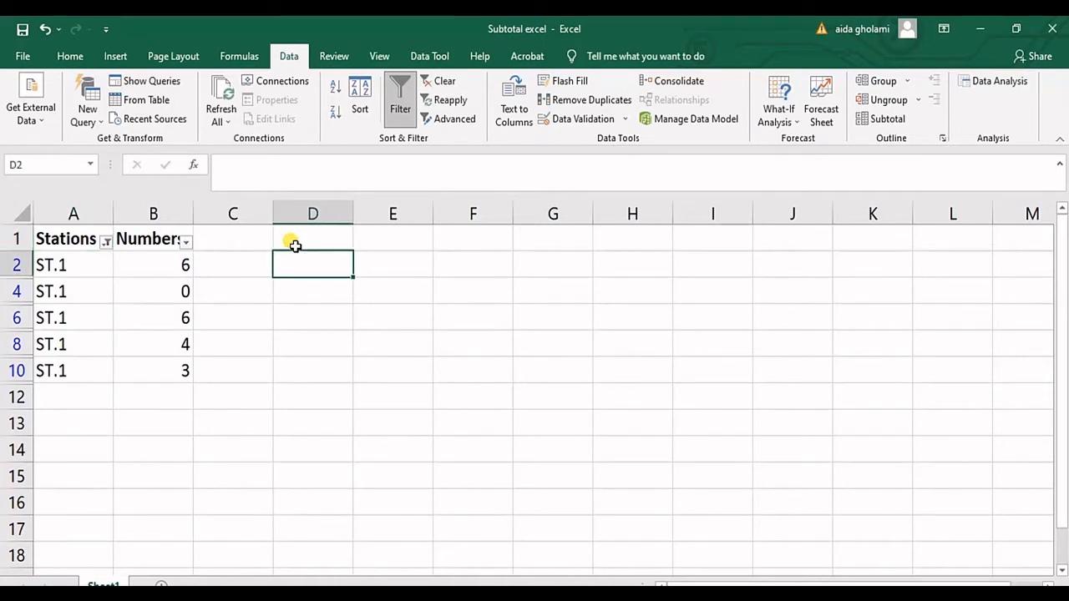
type("=sum")
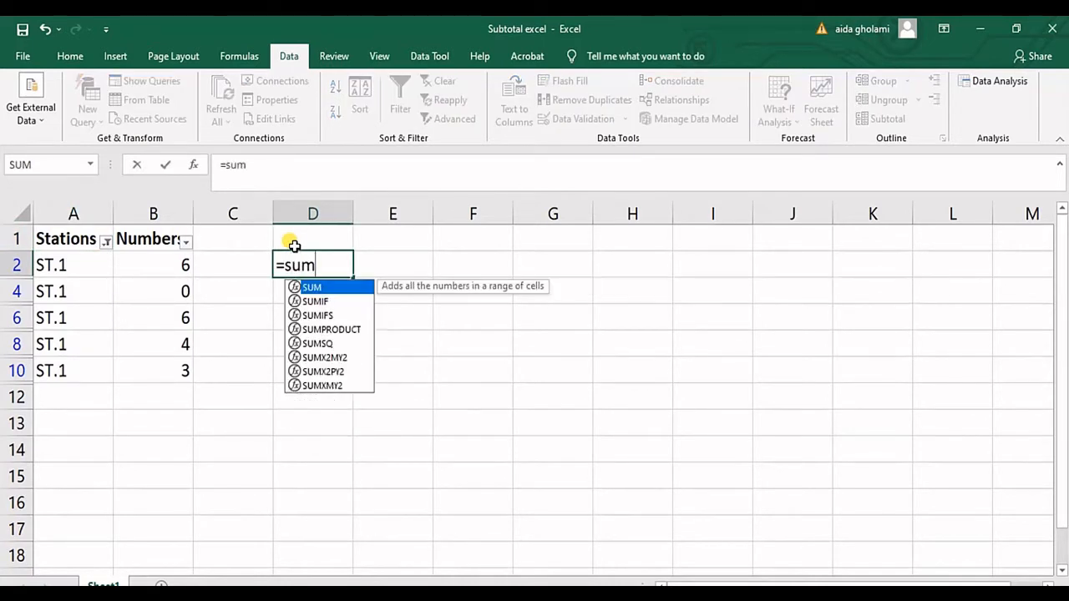
double_click(320, 289)
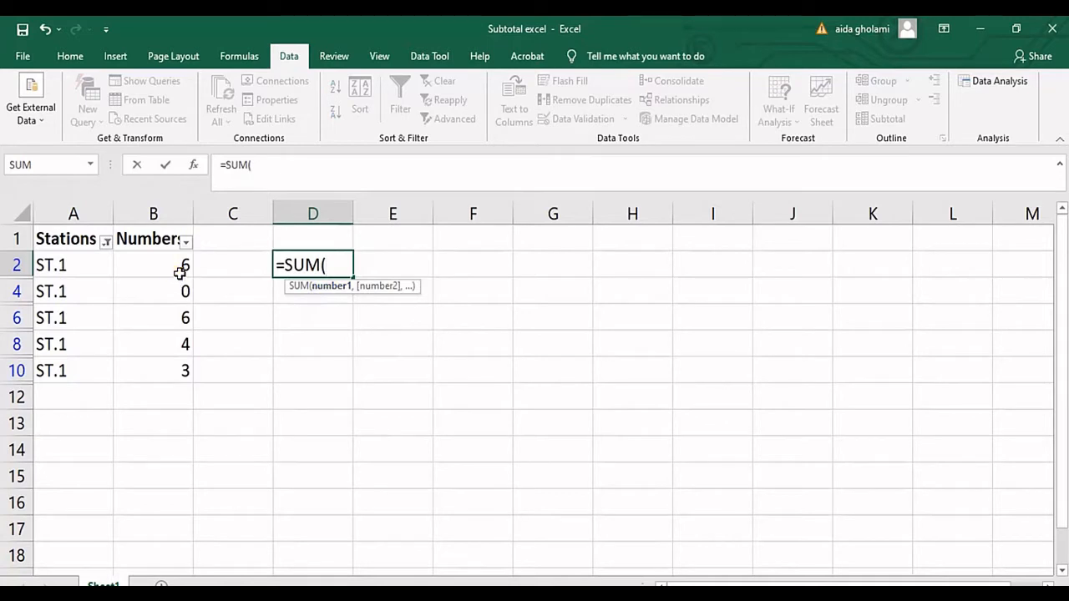
left_click_drag(179, 266, 182, 373)
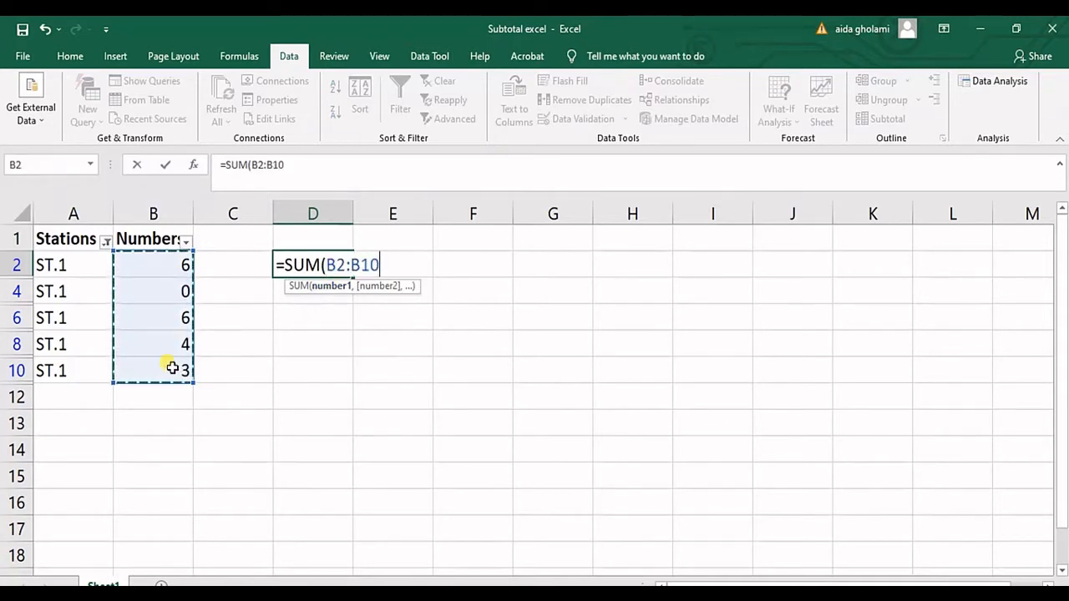
type(")")
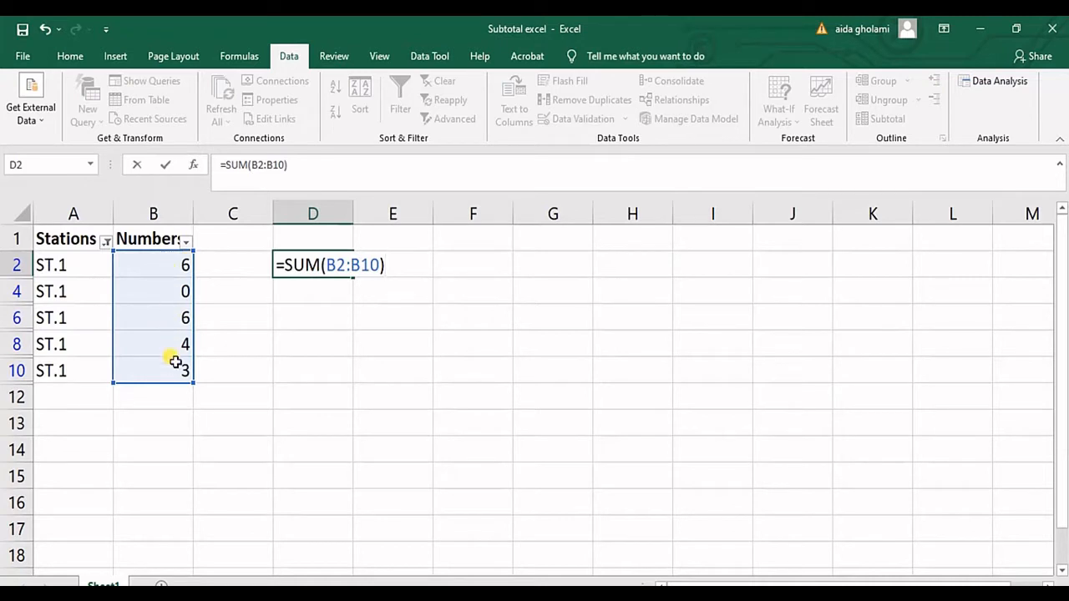
key("Return")
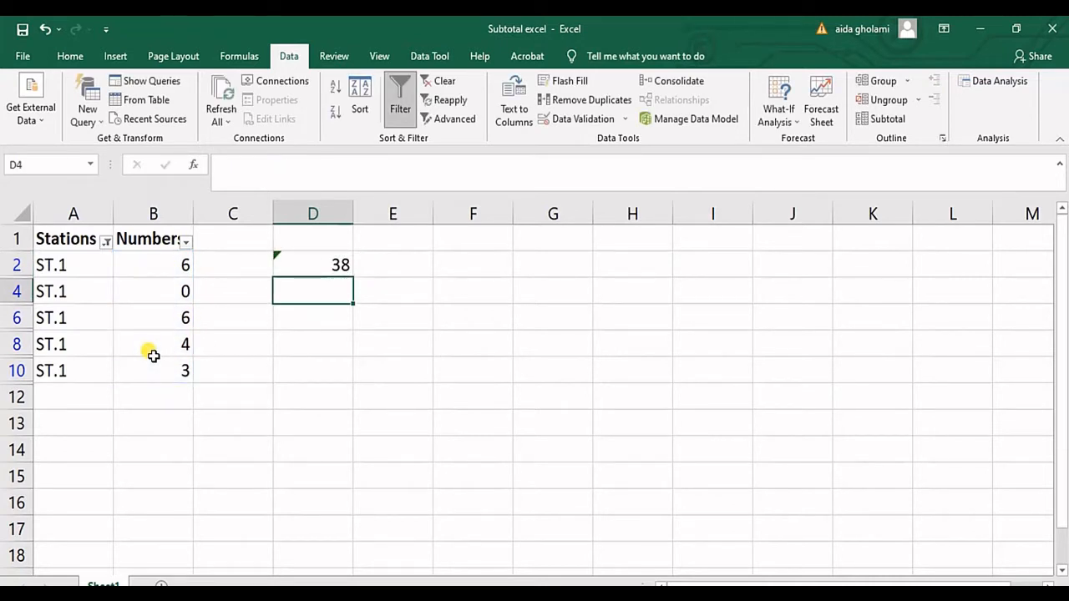
Step: Check the range referenced by the SUM formula in D2, then clear the cell
left_click(330, 265)
left_click(261, 165)
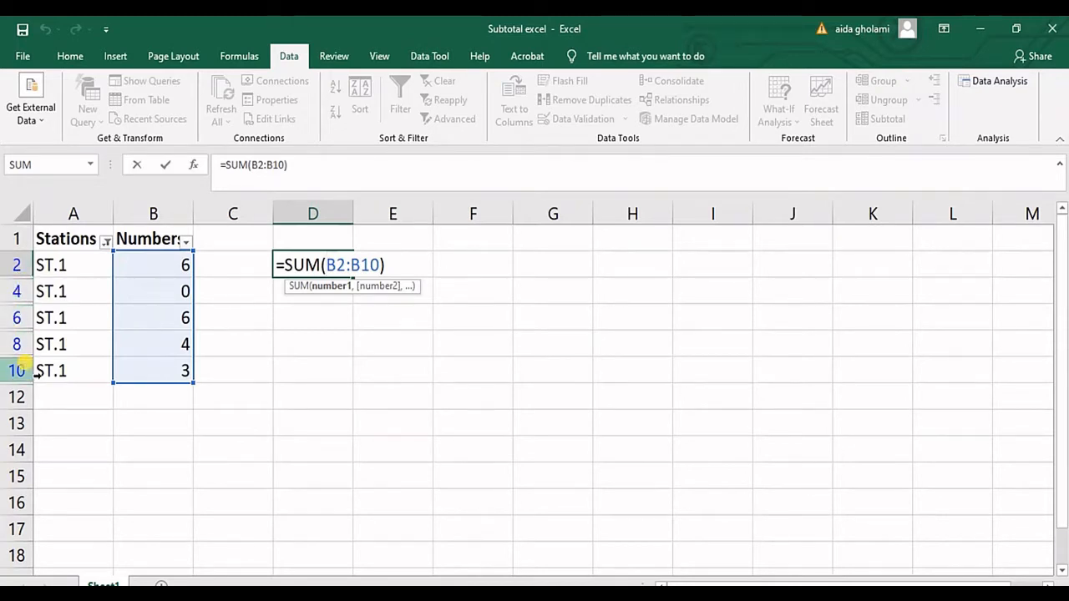
key("Return")
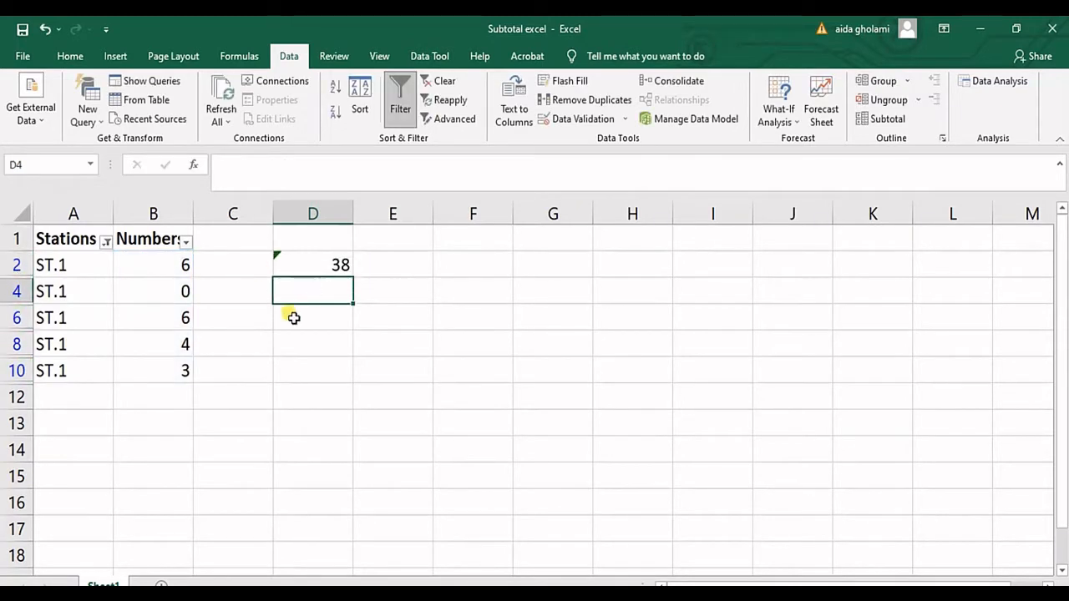
left_click(329, 274)
key("Delete")
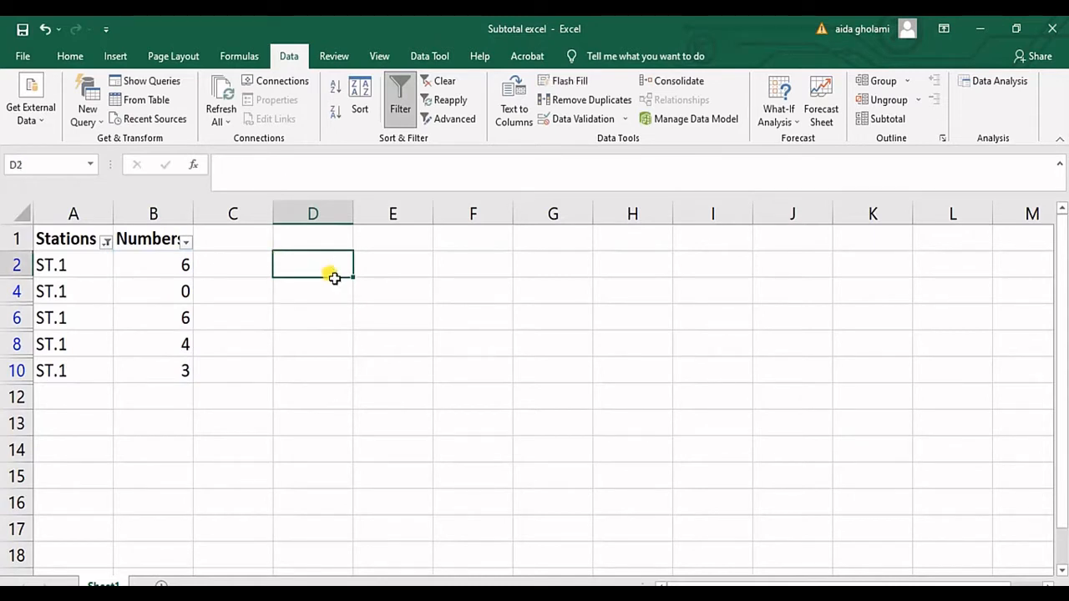
Step: Enter =SUBTOTAL(9,B2:B10) in cell D2 to sum only the visible Numbers values
left_click(326, 316)
left_click(319, 278)
type("=")
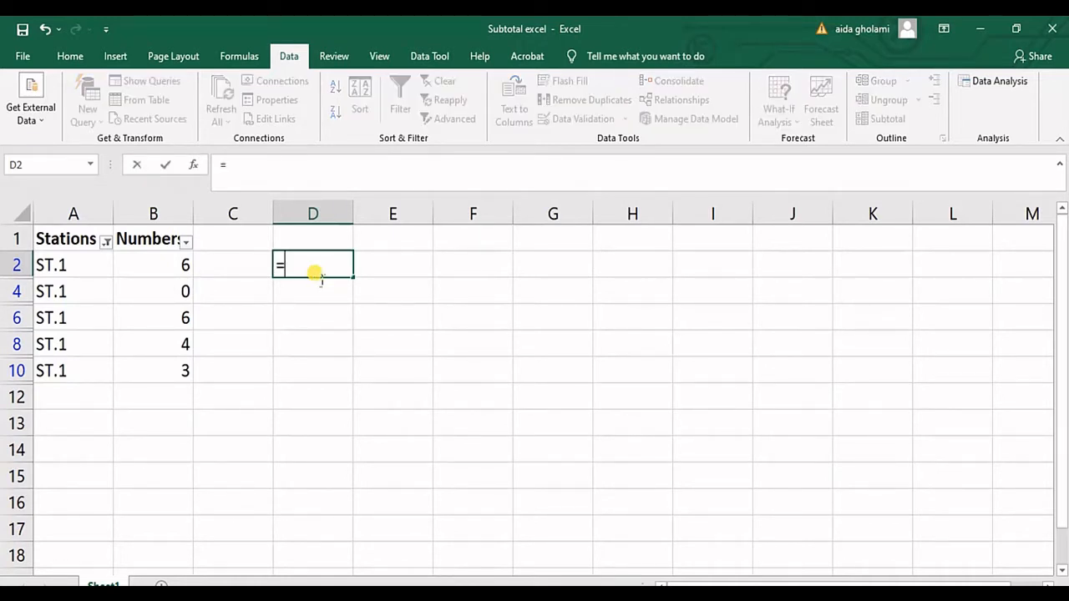
type("subt")
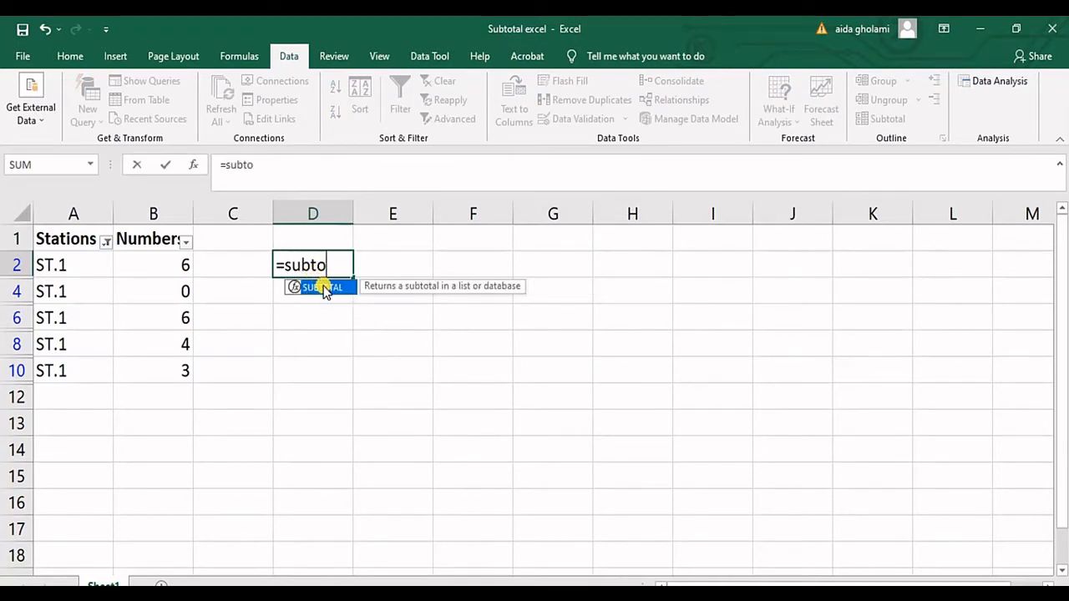
type("o")
double_click(324, 285)
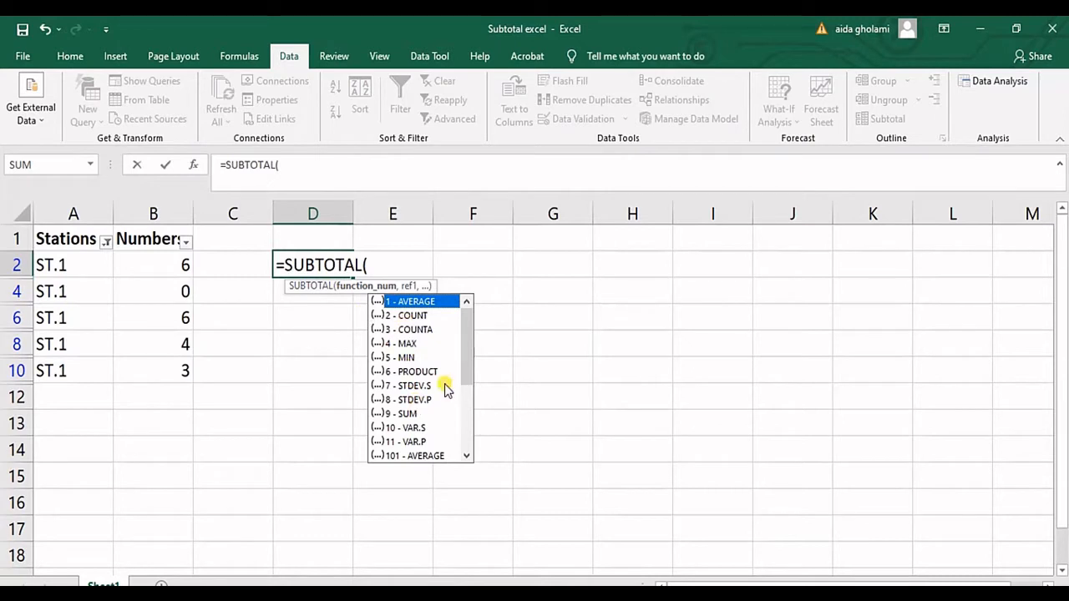
left_click_drag(461, 358, 467, 317)
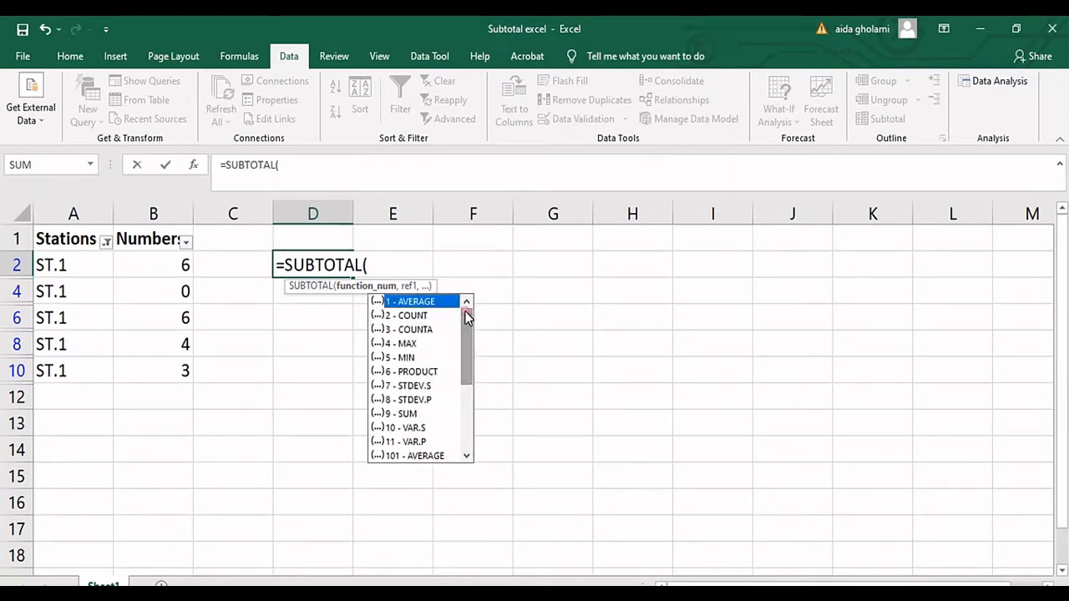
left_click(409, 414)
double_click(409, 413)
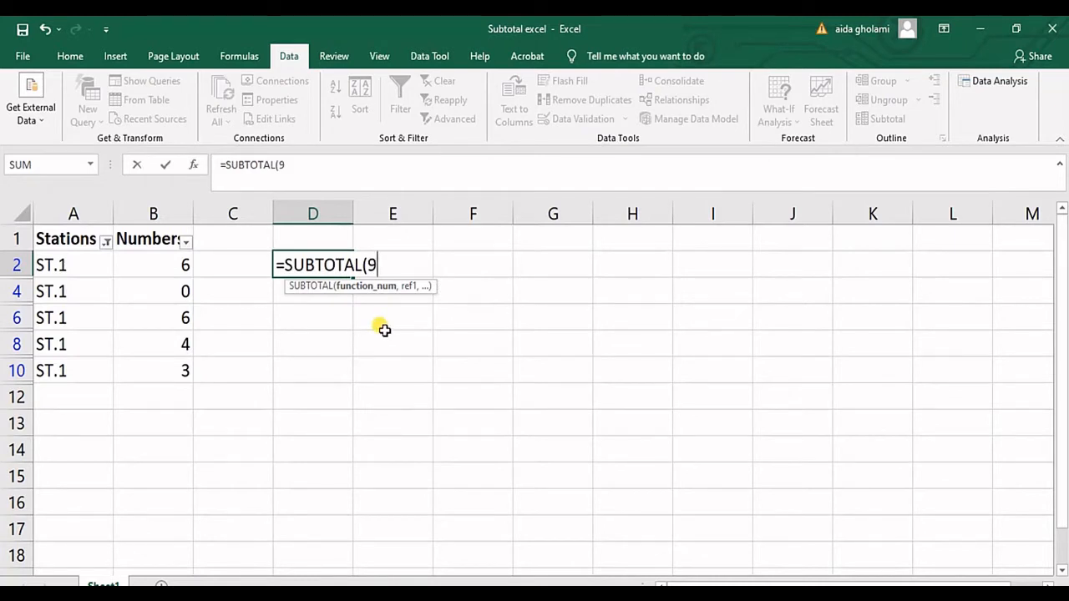
type(",")
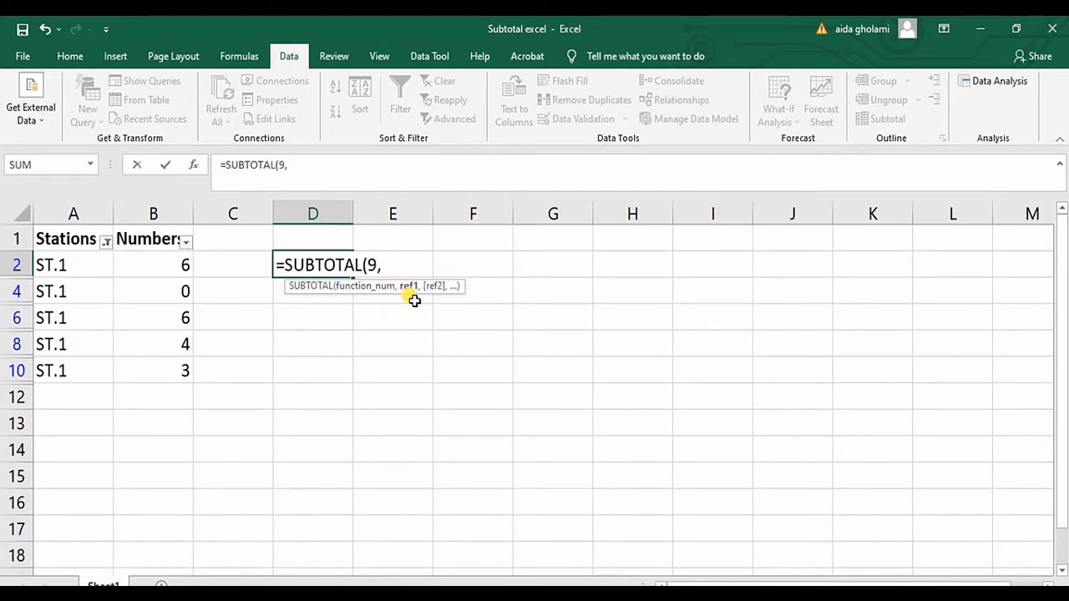
left_click_drag(181, 264, 179, 370)
type(")")
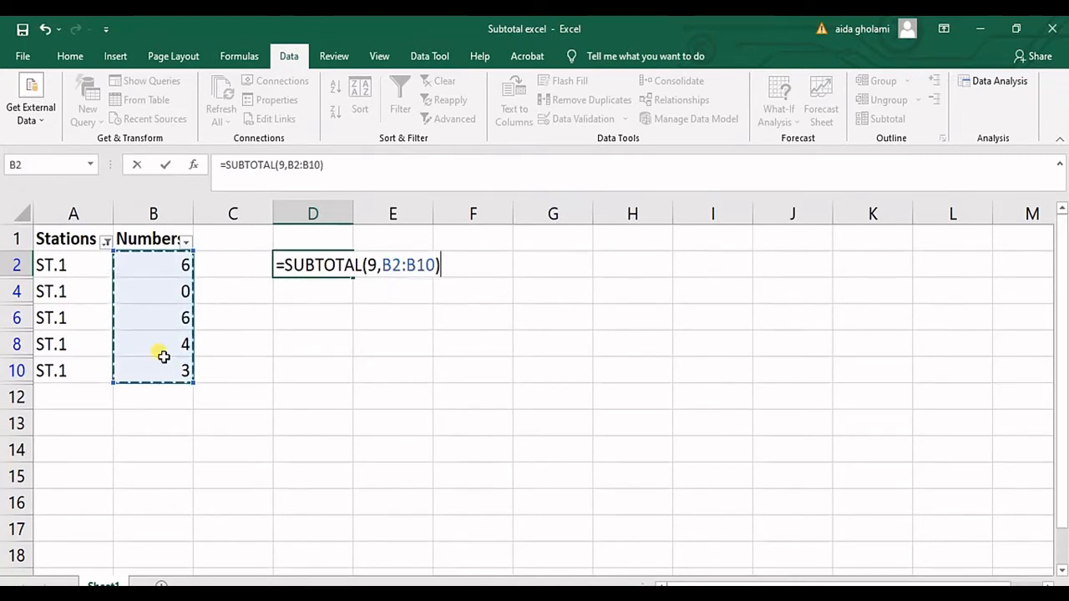
key("Return")
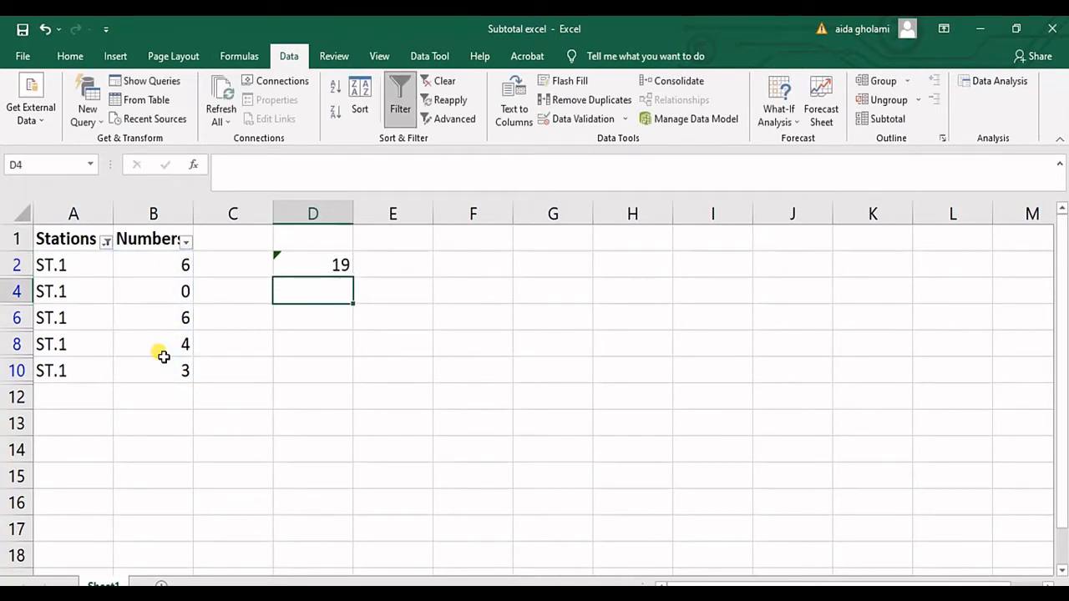
Step: Enter =SUM(B2:B10) in cell E2 for comparison with the subtotal in D2
left_click(382, 265)
type("=su")
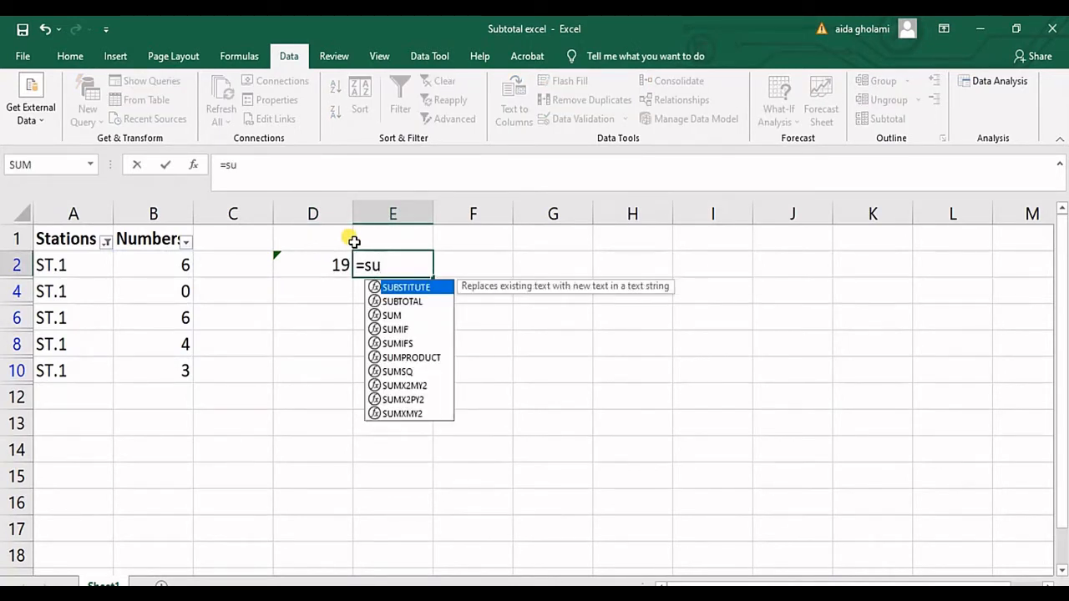
double_click(397, 315)
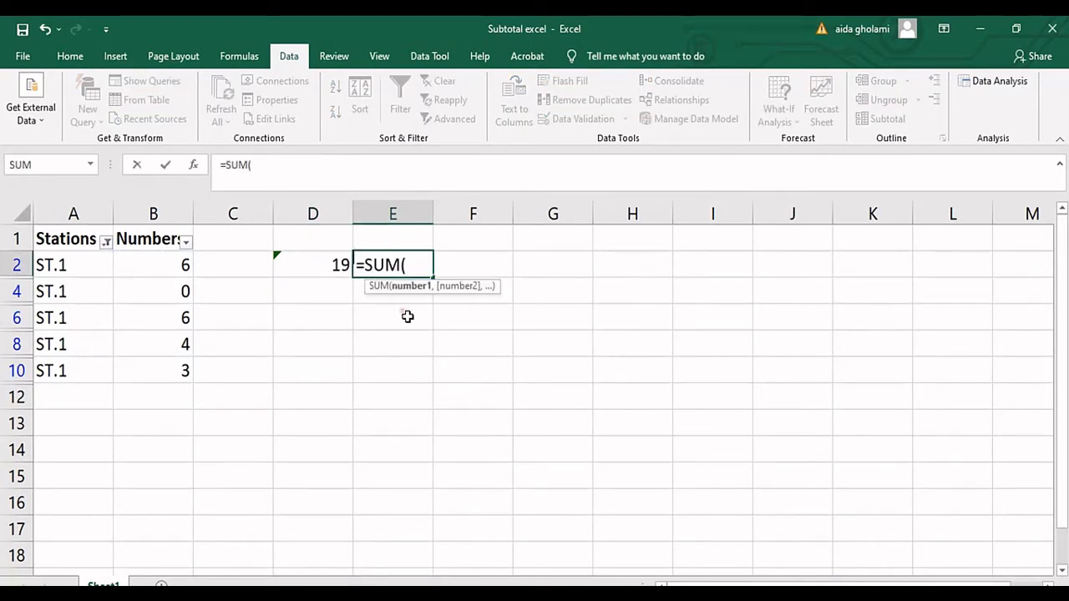
left_click(182, 269)
left_click_drag(189, 321, 191, 377)
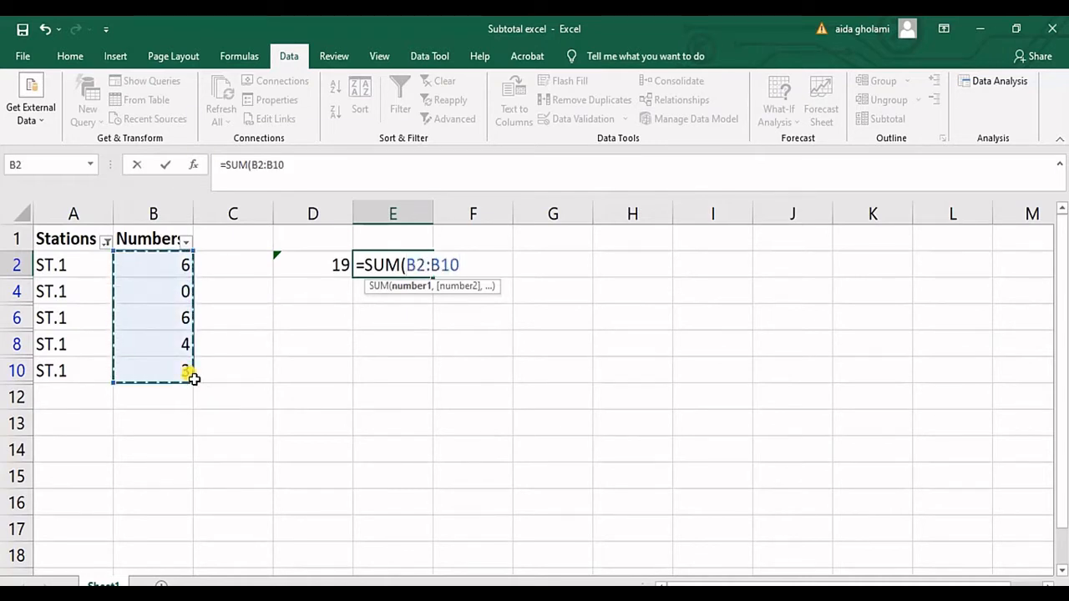
type(")")
key("Return")
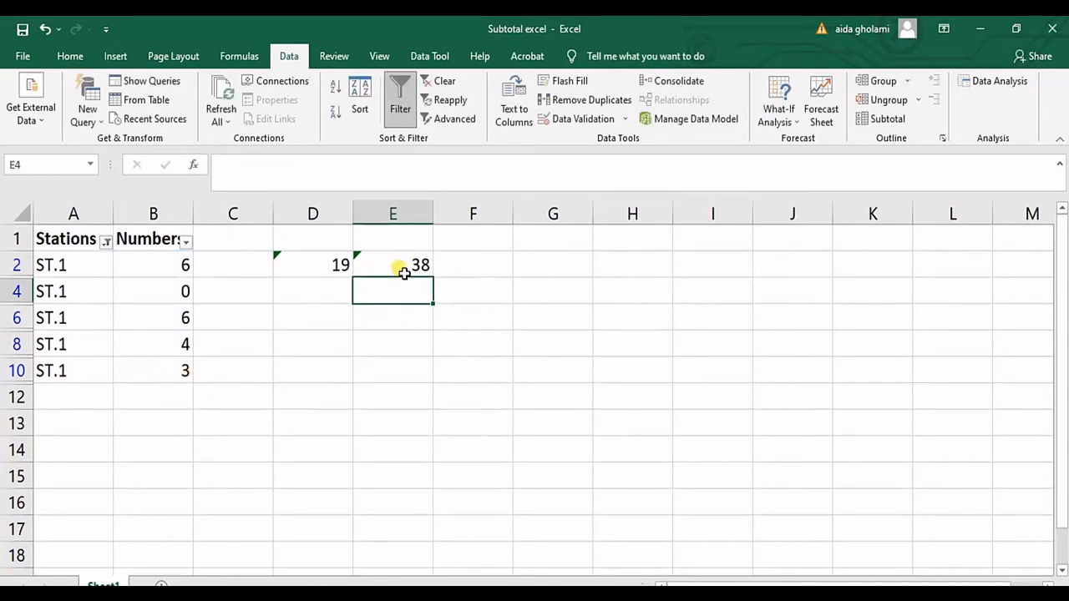
Step: Enter =SUBTOTAL(4,B2:B10) in cell D4 to get the maximum of the visible Numbers values
left_click(310, 294)
type("=")
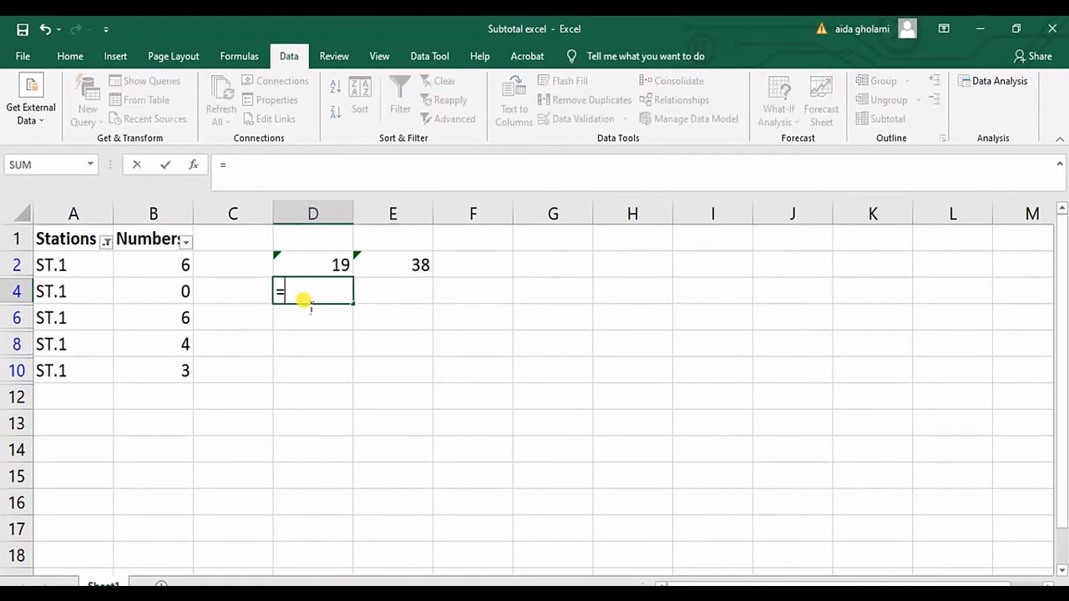
type("sub")
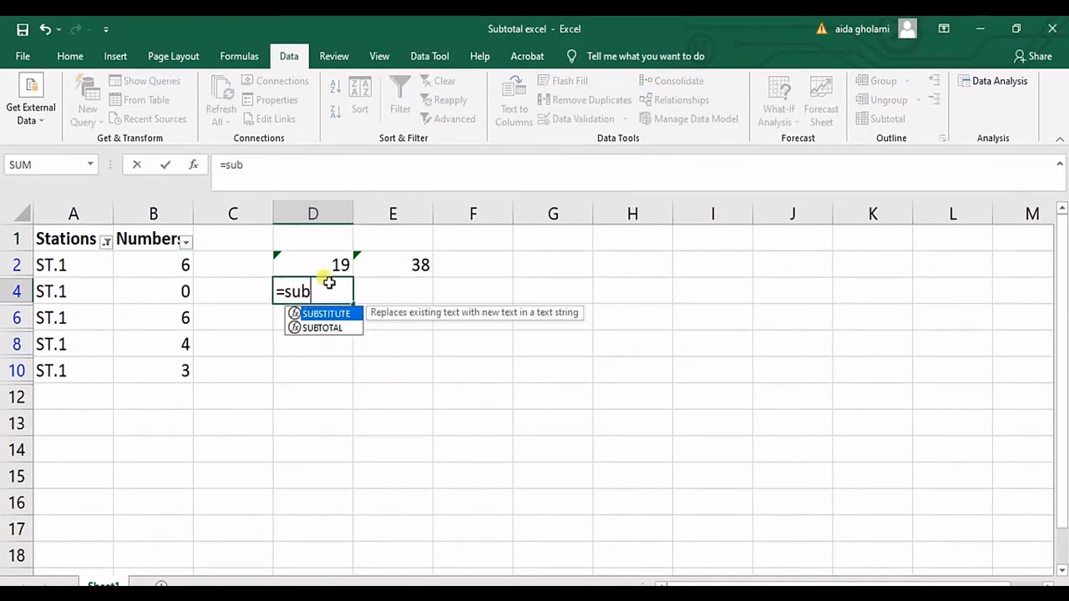
double_click(328, 327)
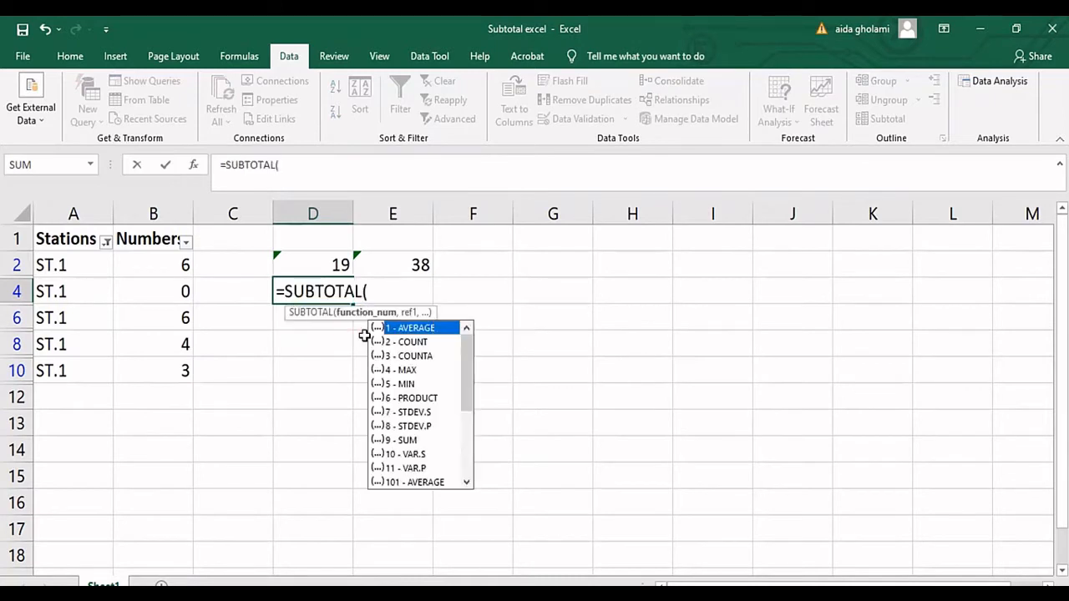
double_click(411, 371)
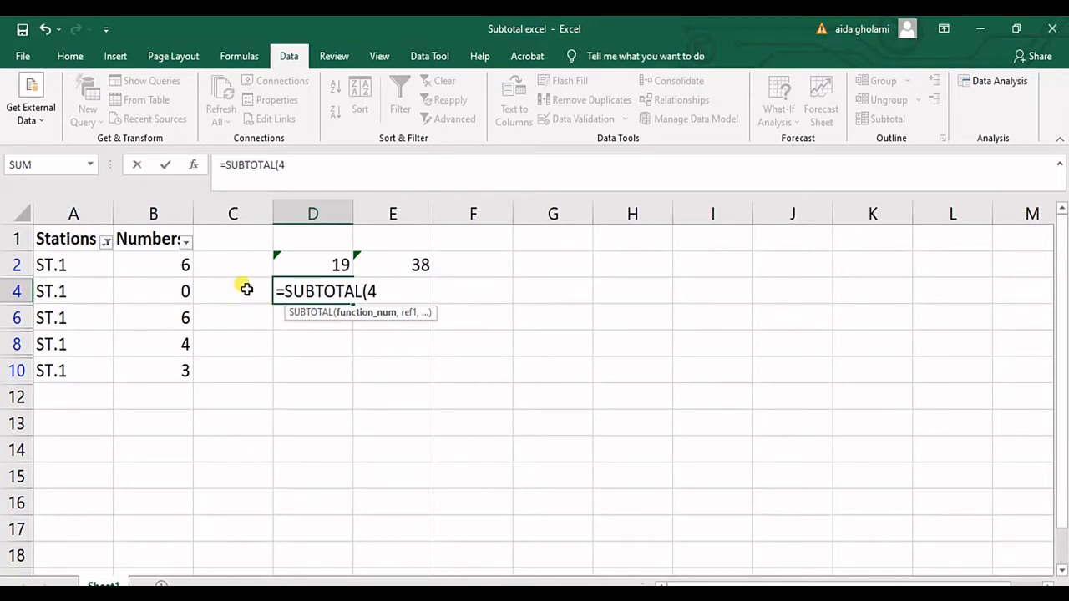
type(",")
left_click_drag(185, 265, 187, 367)
type(")")
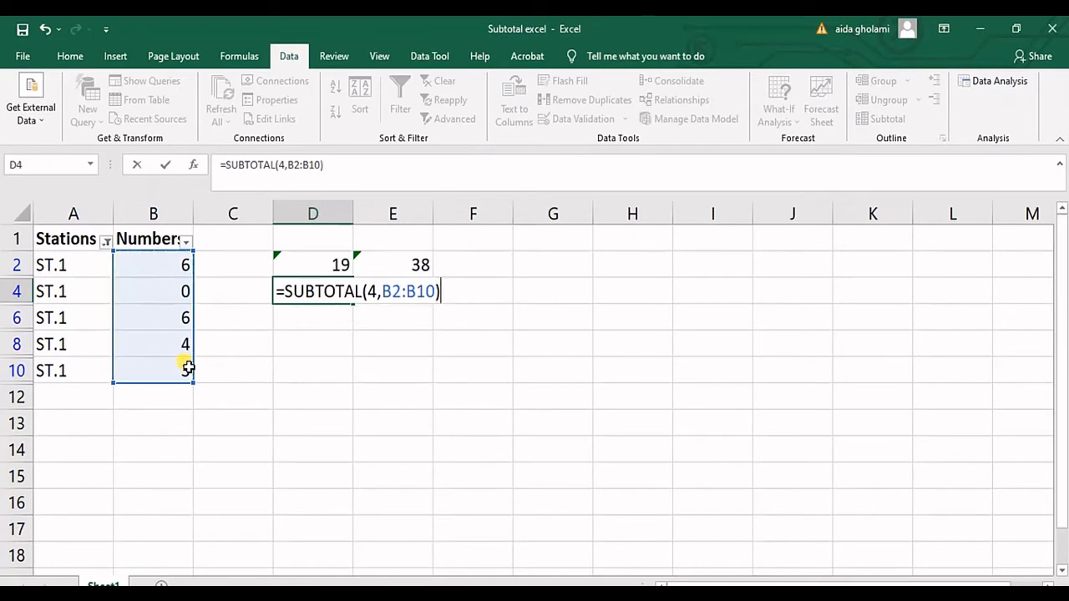
key("Return")
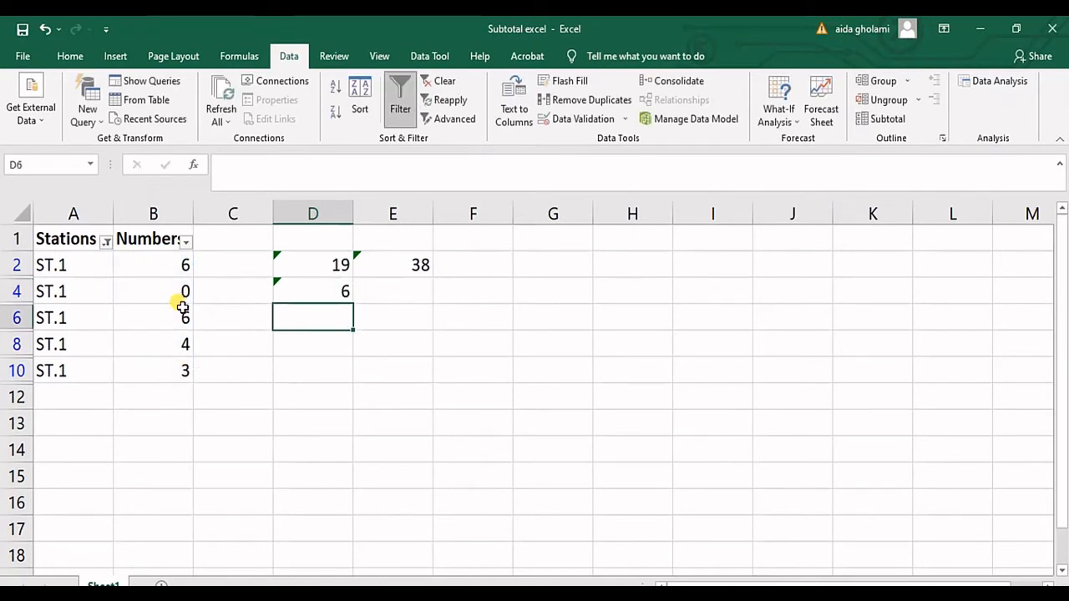
Step: Enter =SUBTOTAL(10,B2:B10) in cell D6 to get the sample variance of the visible Numbers values
type("=sub")
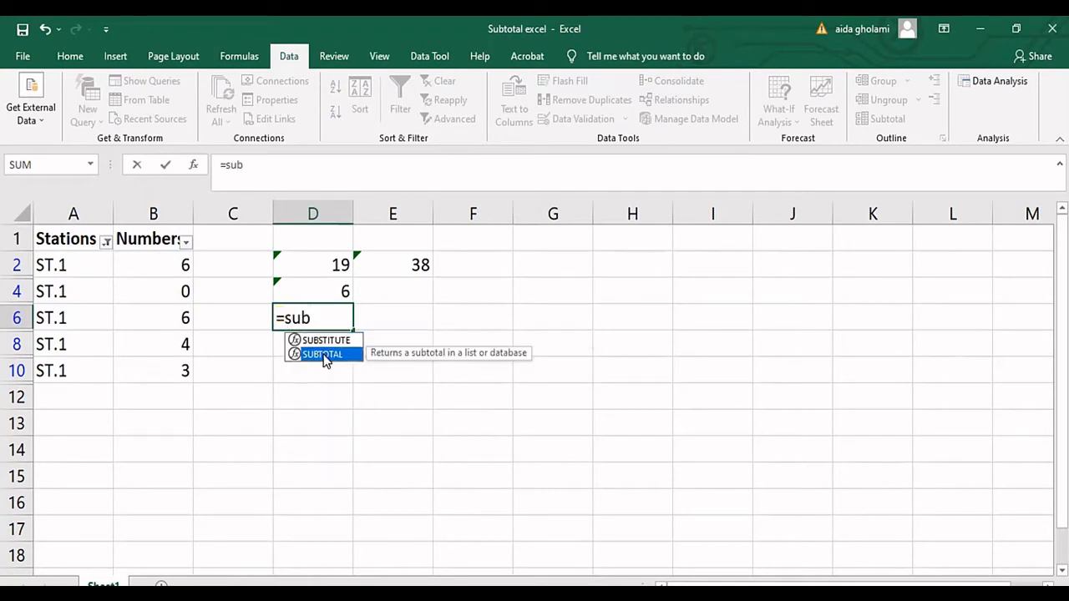
double_click(325, 354)
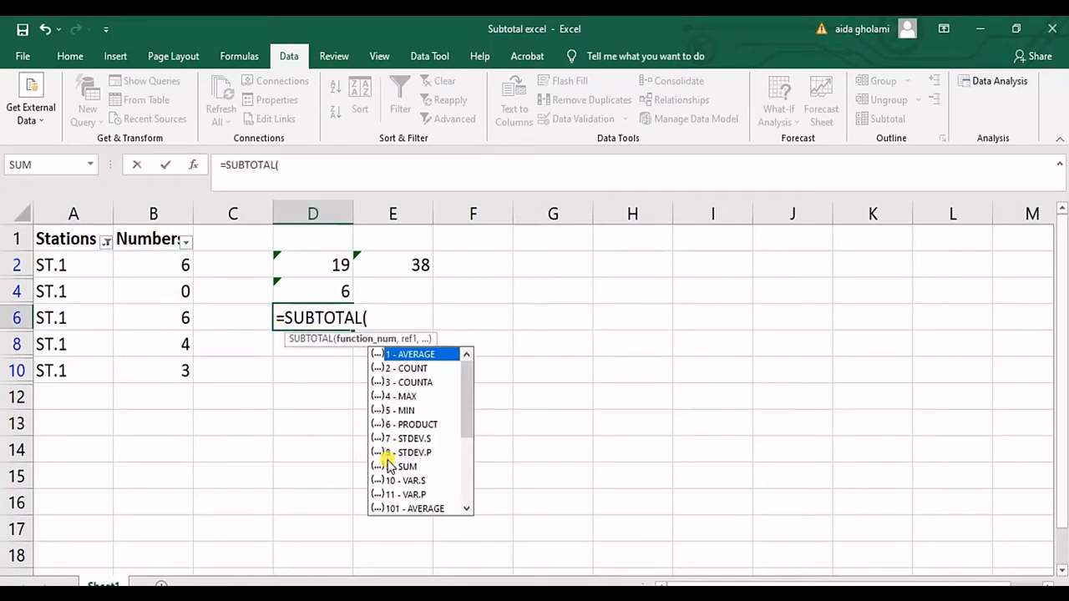
double_click(409, 482)
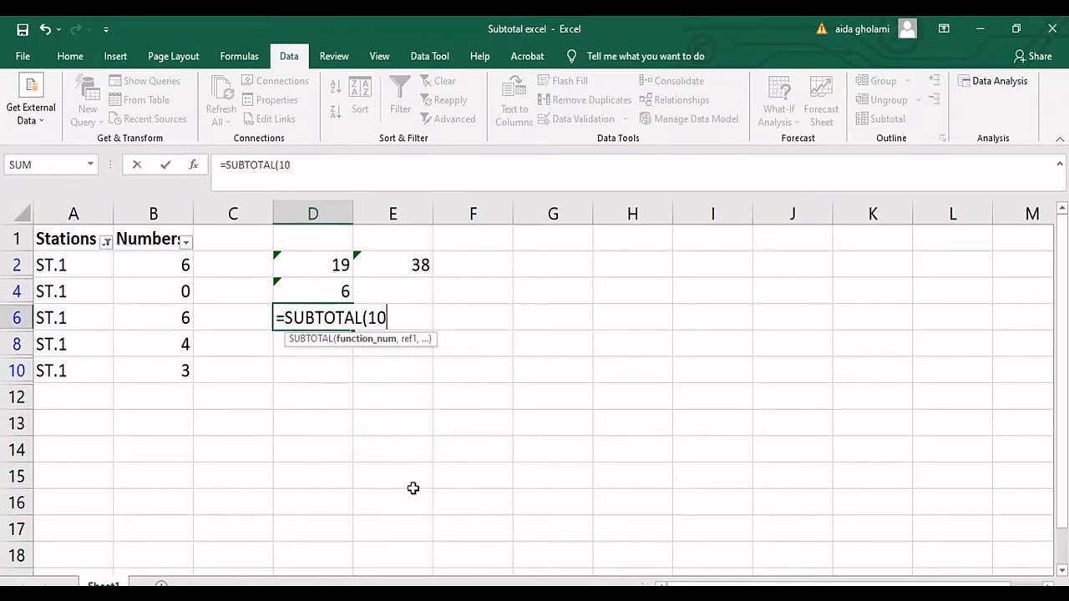
type(",")
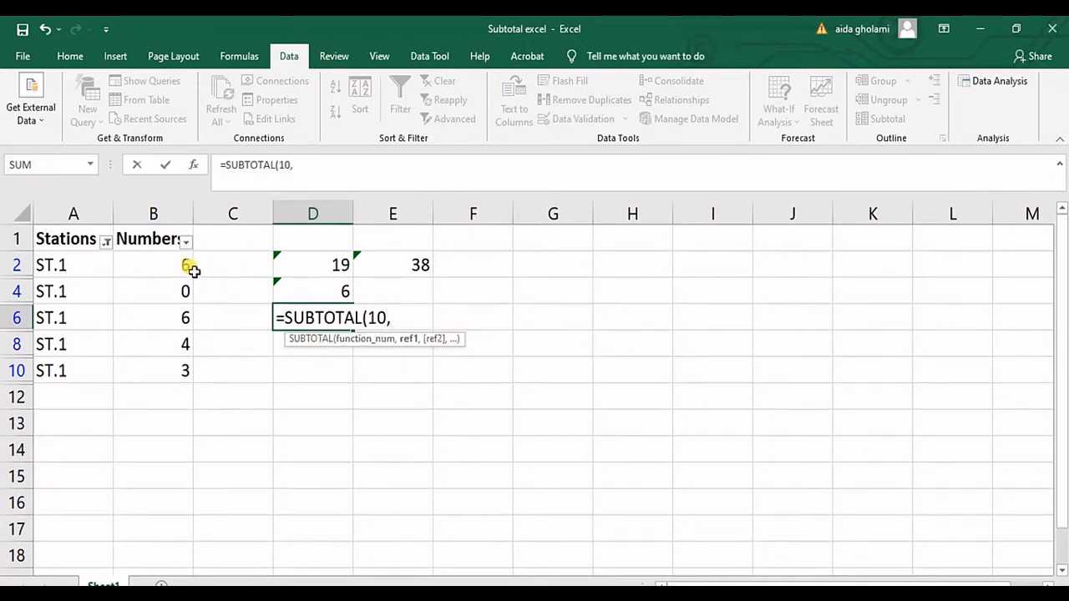
left_click_drag(187, 265, 178, 373)
type(")")
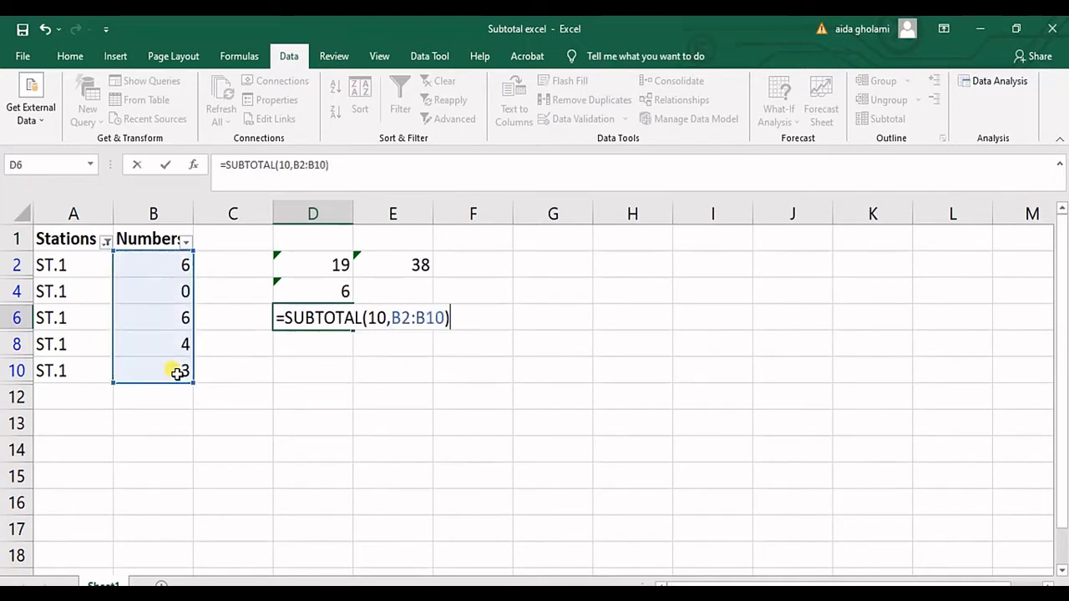
key("Return")
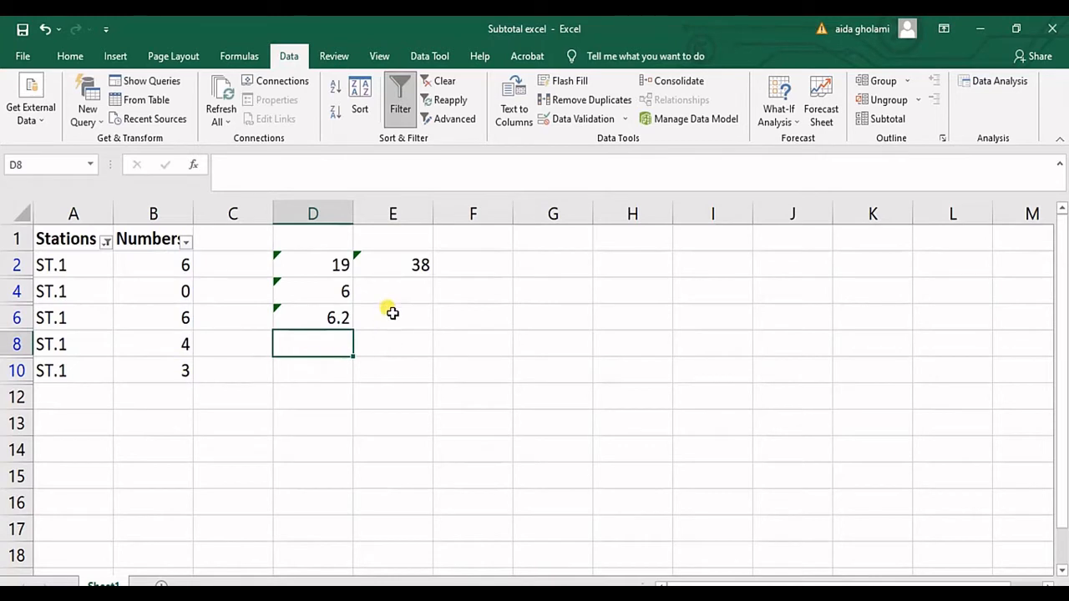
Step: Enter =VAR.S(B2:B10) in cell E6 for comparison with the subtotal variance in D6
left_click(333, 324)
left_click(387, 329)
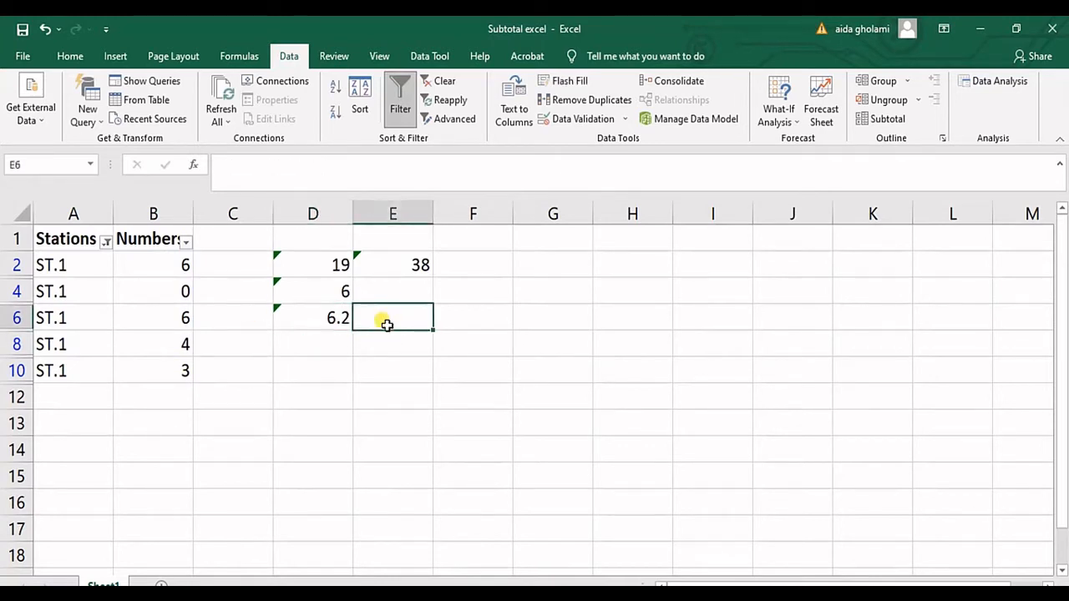
type("=")
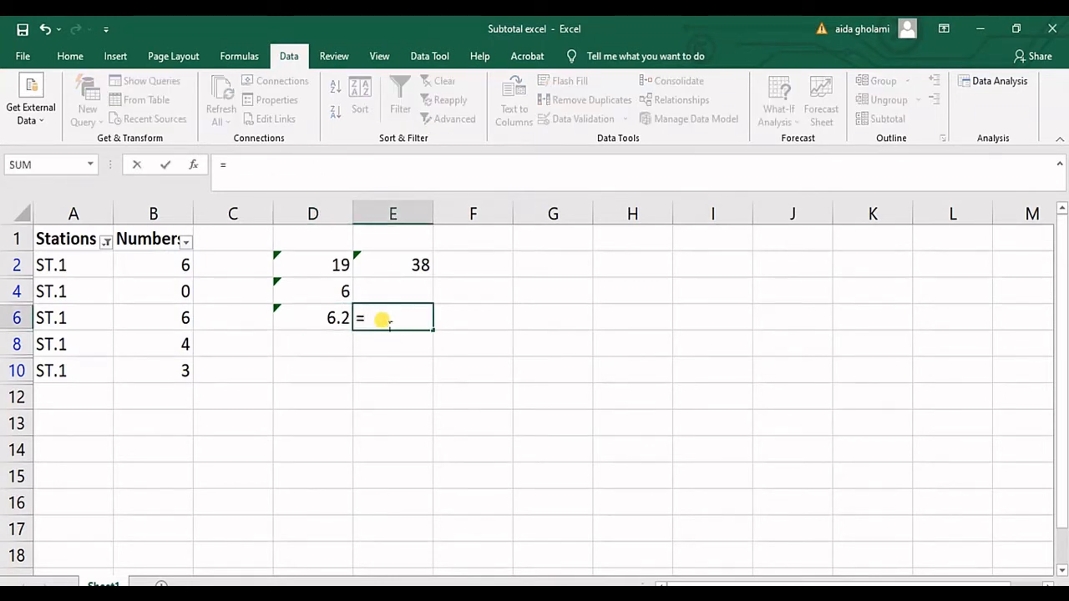
type("var")
double_click(391, 353)
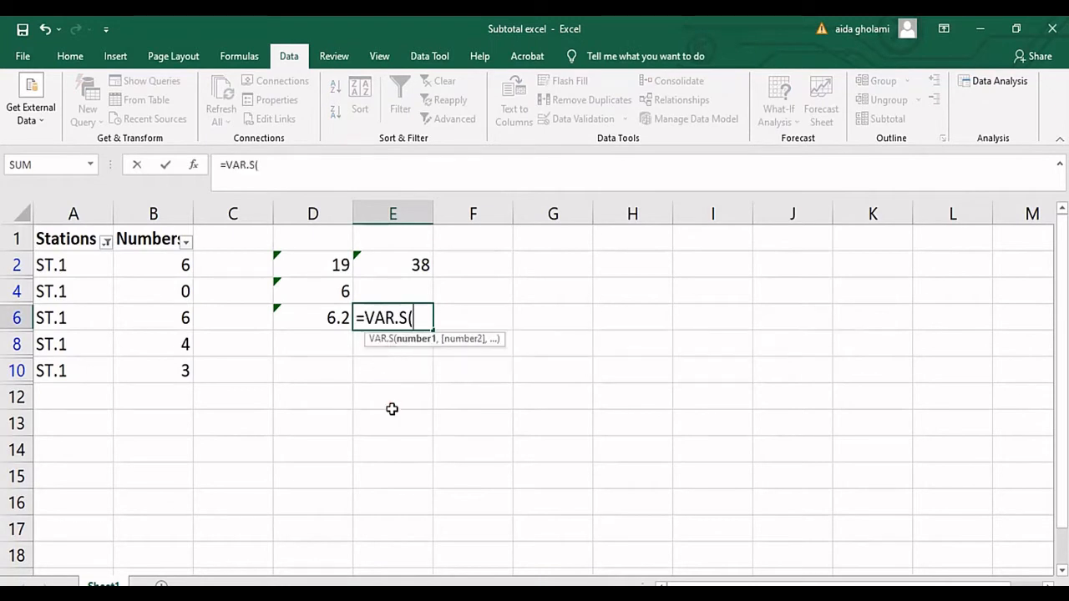
left_click_drag(185, 265, 185, 371)
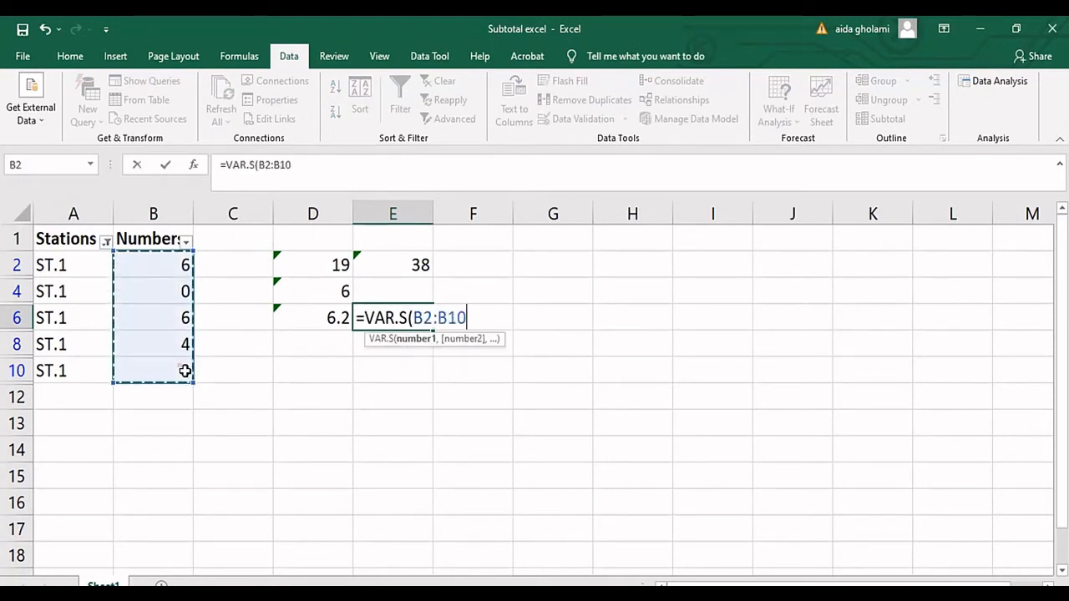
type(")")
key("Return")
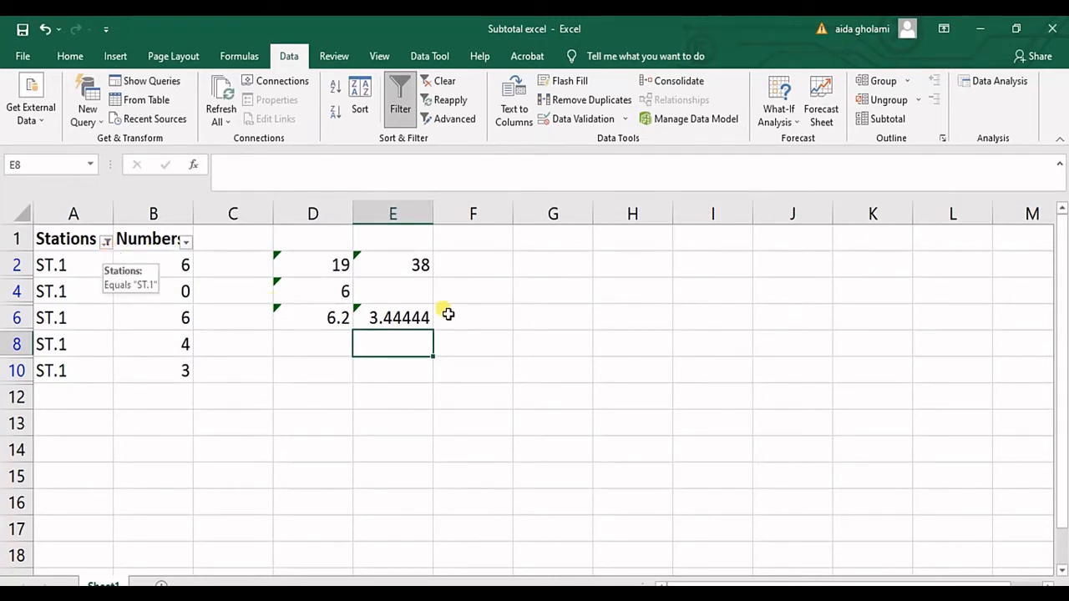
Step: Examine SUBTOTAL's function numbers 1 to 11 and 101 to 111 in a trial formula in D8, and discard the formula
double_click(317, 343)
type("=")
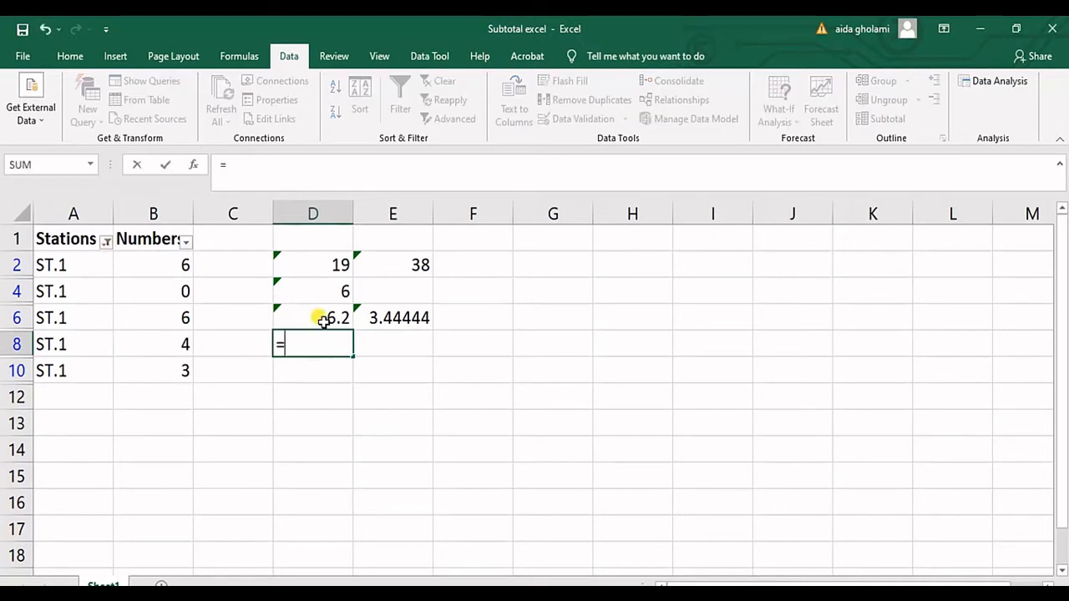
type("sub")
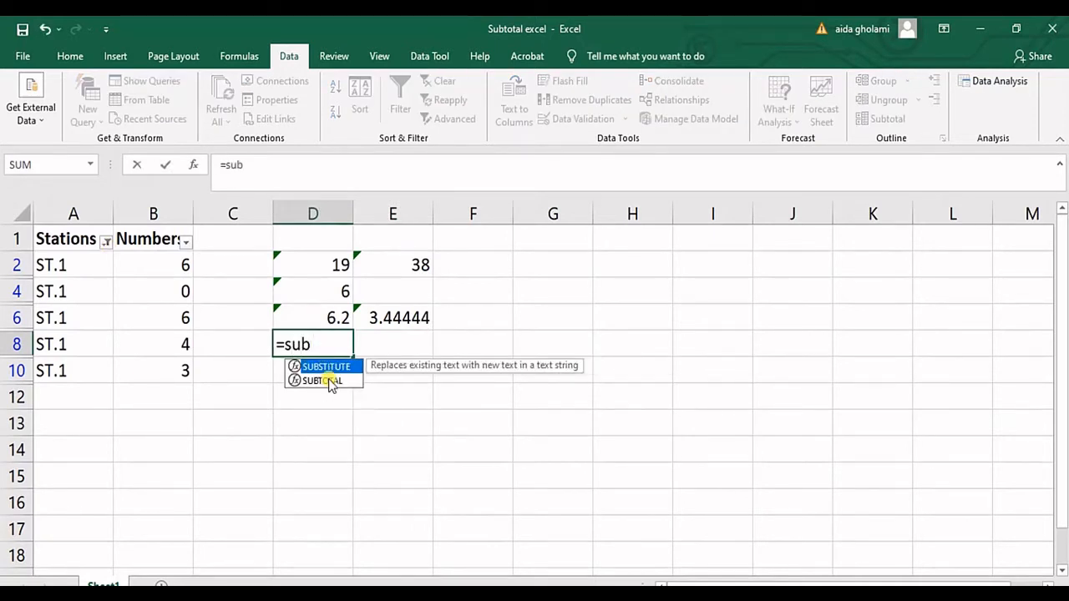
double_click(327, 368)
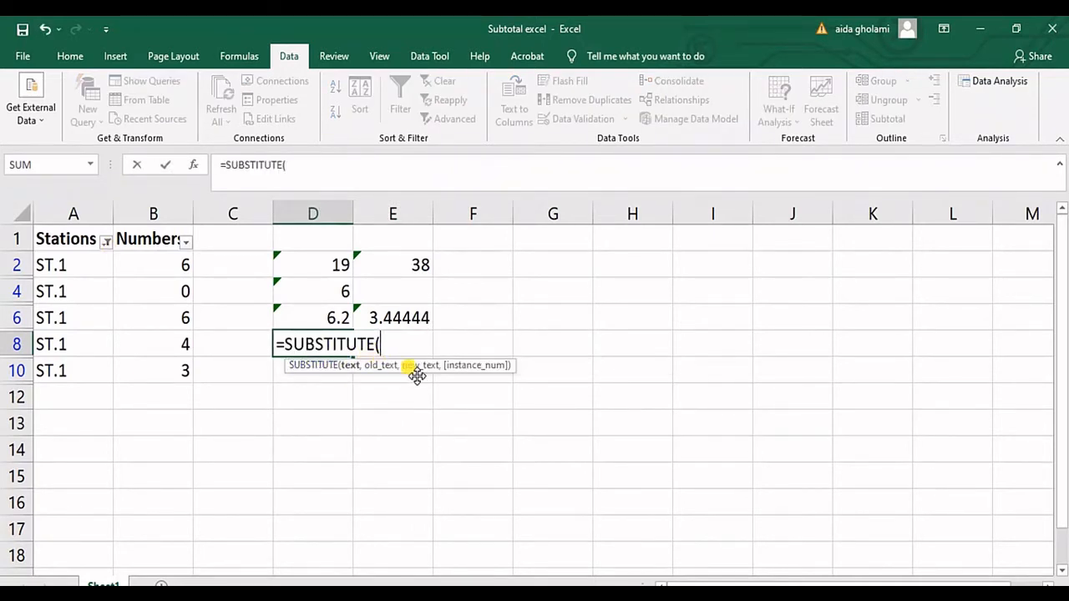
key("BackSpace")
key("BackSpace")
key("BackSpace")
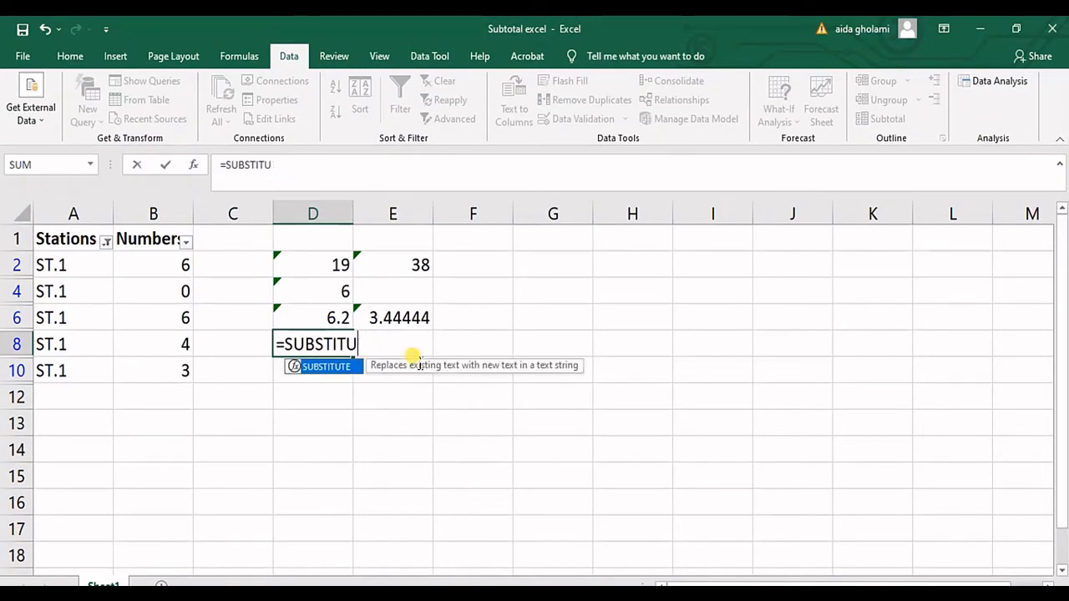
key("BackSpace")
key("BackSpace")
type("t")
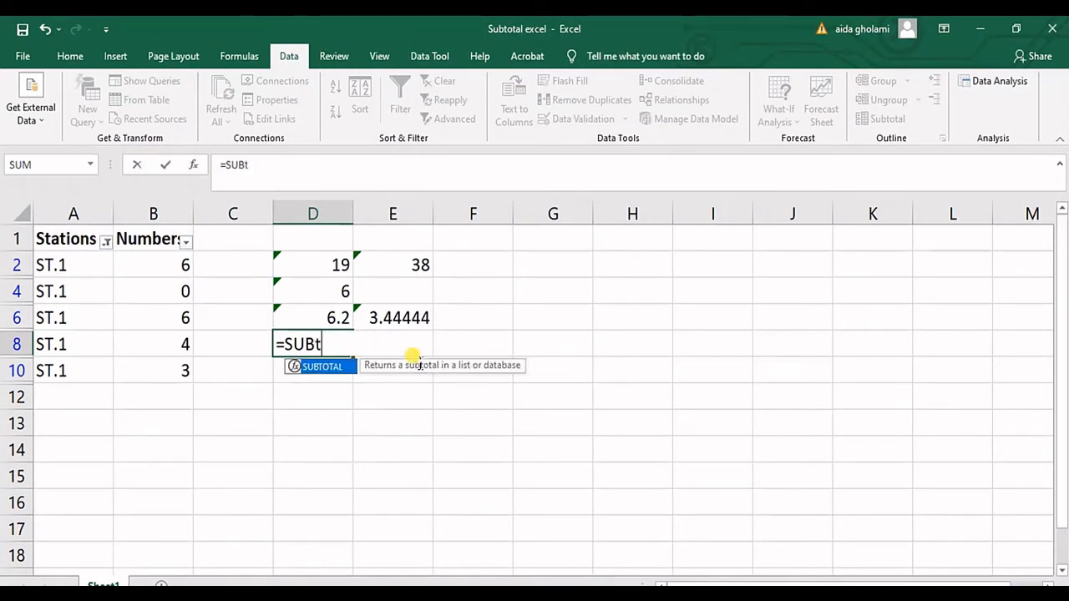
double_click(342, 366)
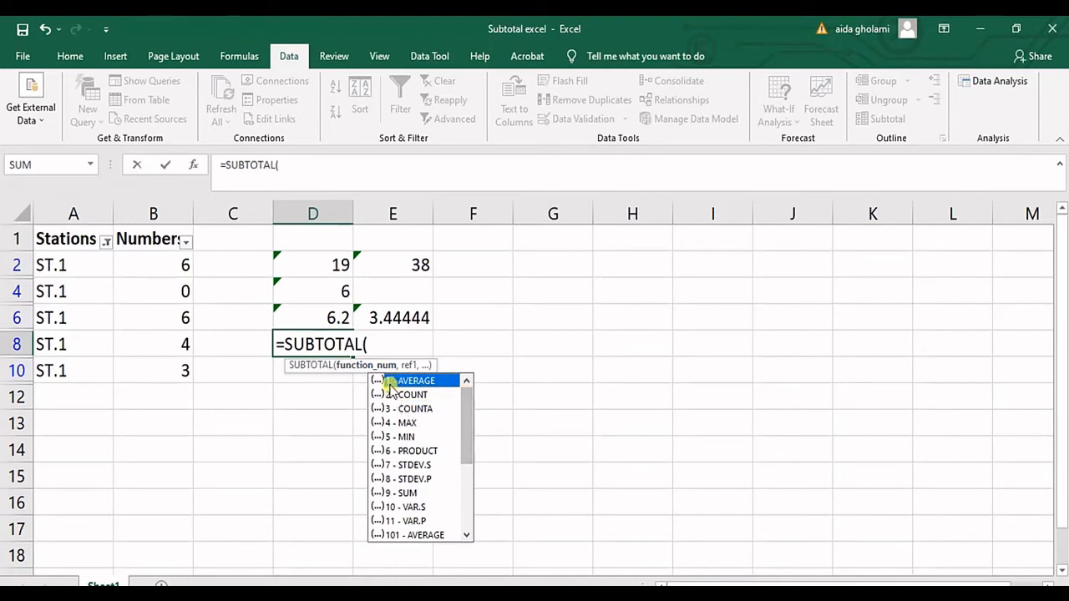
left_click(397, 521)
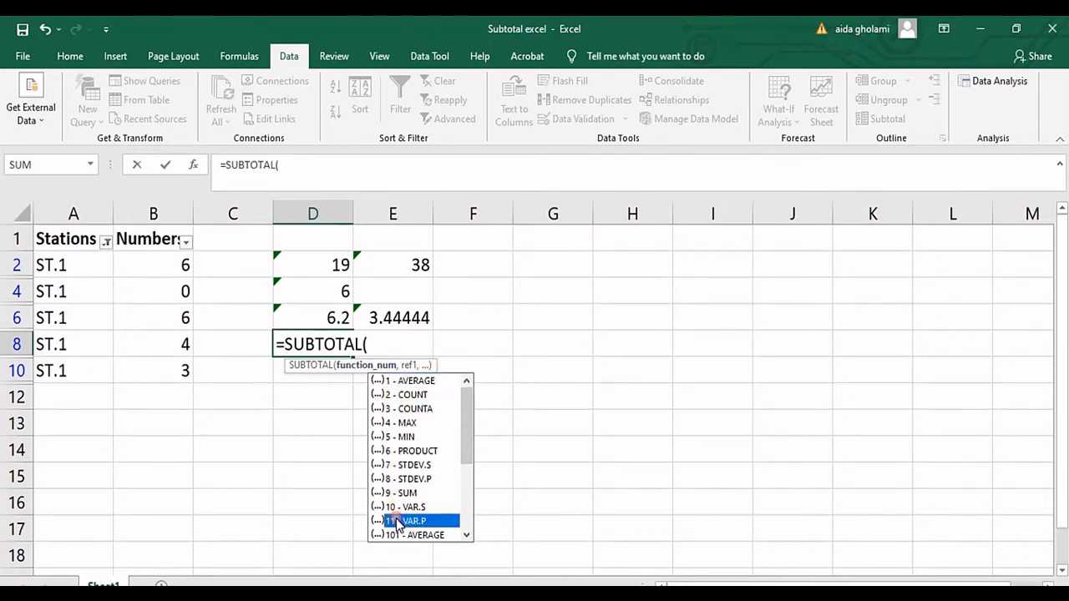
left_click_drag(467, 440, 465, 516)
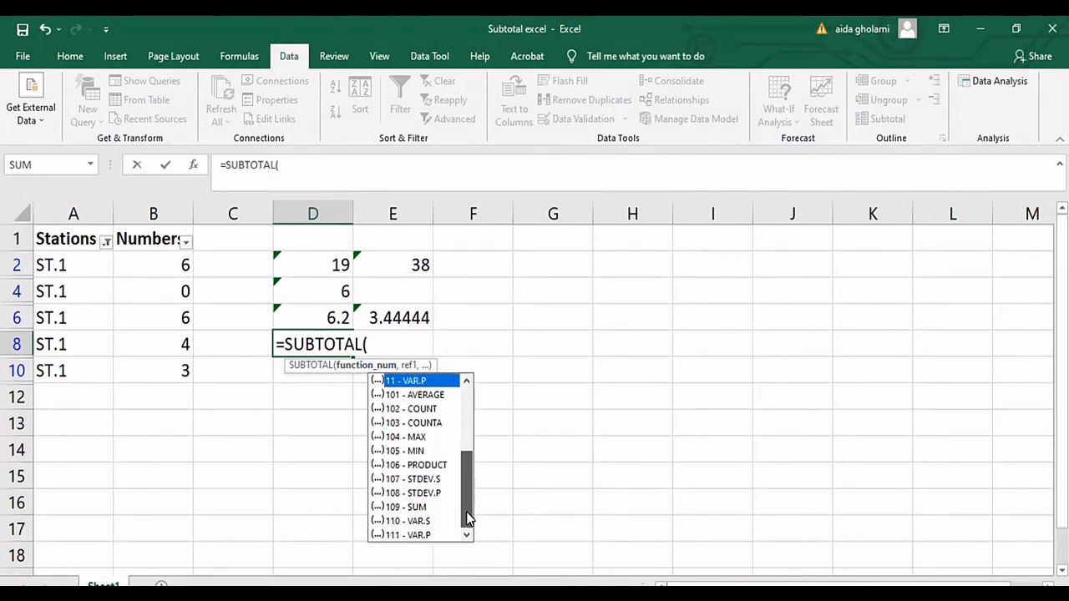
left_click(399, 397)
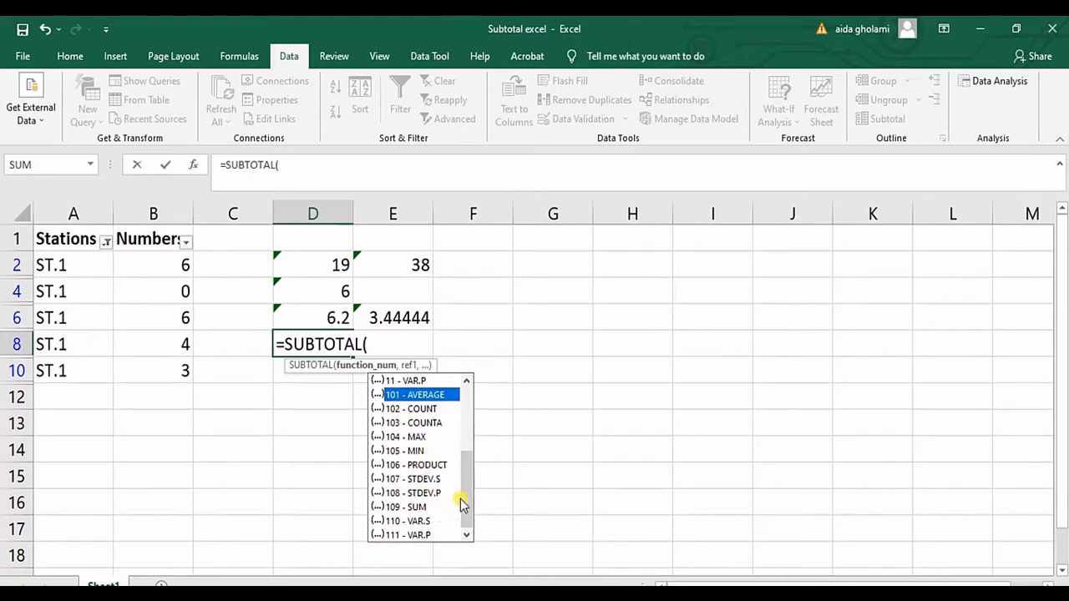
mouse_move(468, 503)
left_mouse_down()
mouse_move(467, 427)
mouse_move(461, 524)
mouse_move(455, 392)
mouse_move(468, 520)
left_mouse_up()
scroll(429, 441, "up", 4)
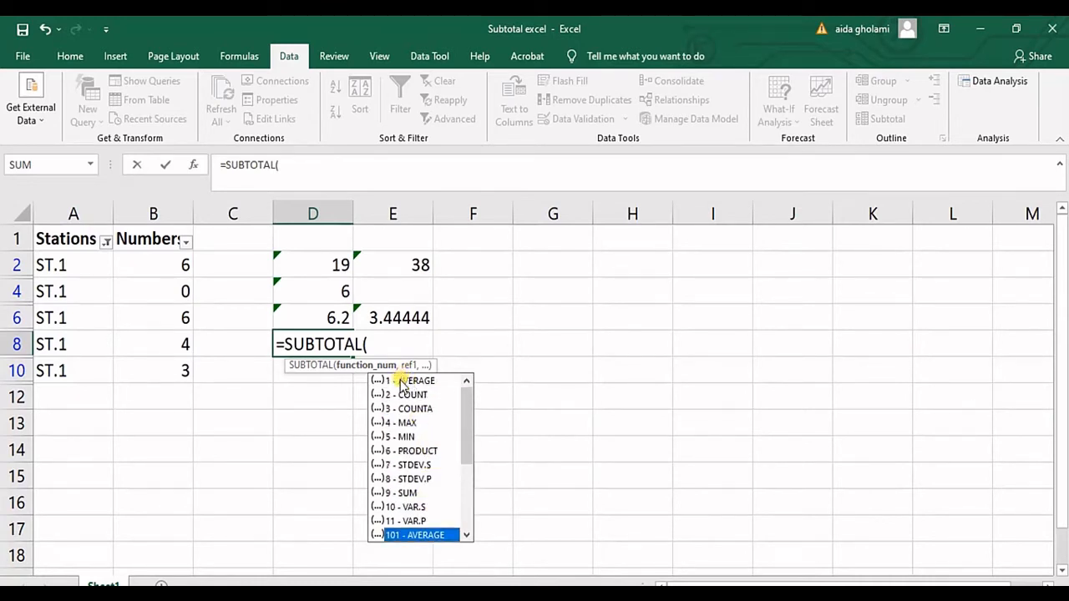
left_click(392, 522)
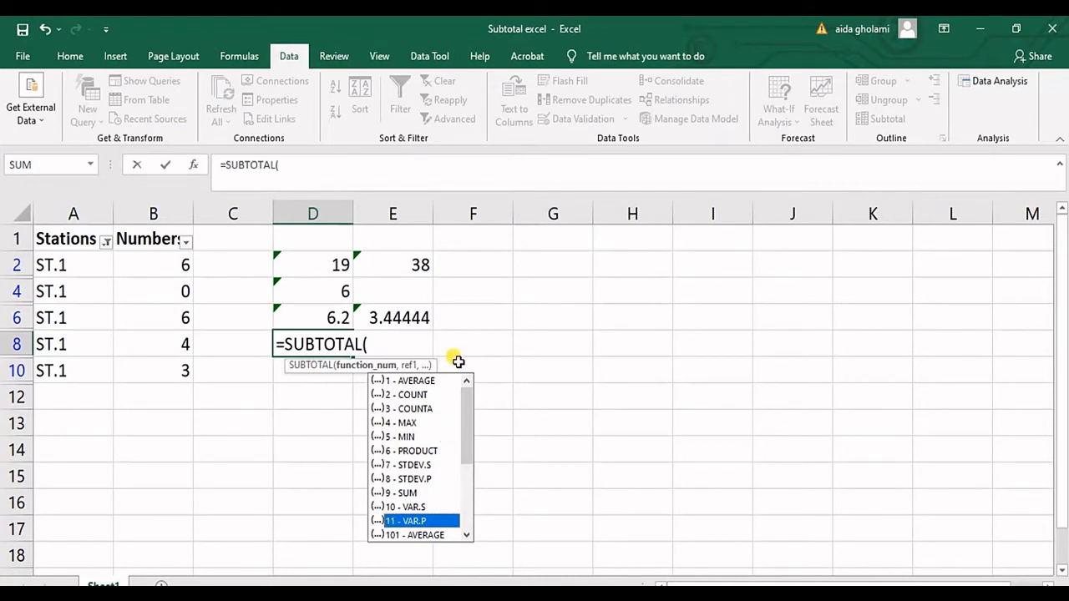
key("BackSpace")
key("Escape")
key("Escape")
Step: Set the Stations filter to select all stations so every row of the list is shown
left_click(107, 242)
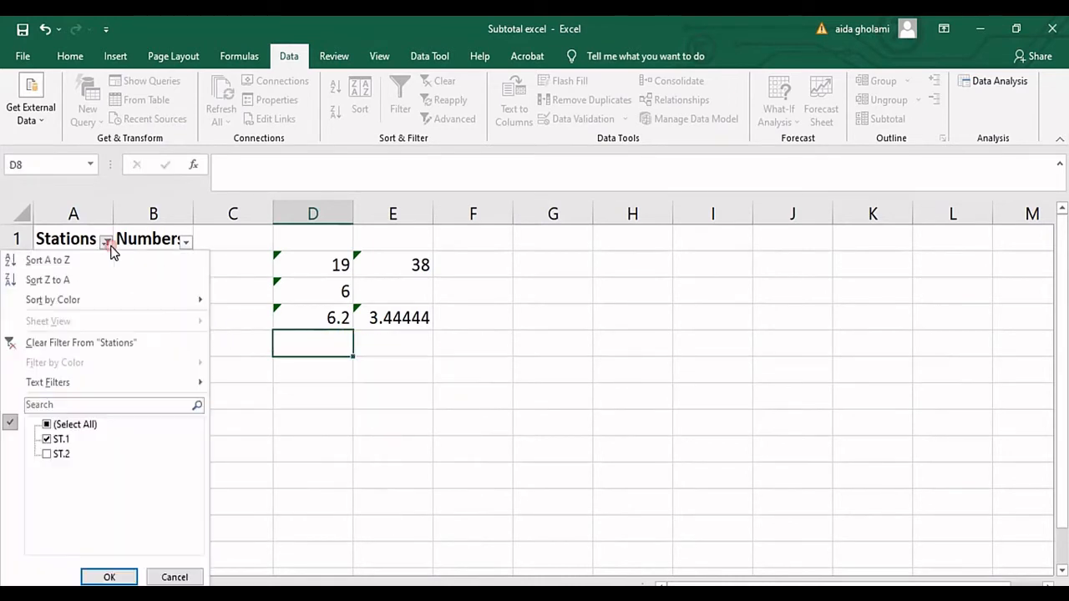
left_click(67, 426)
left_click(107, 576)
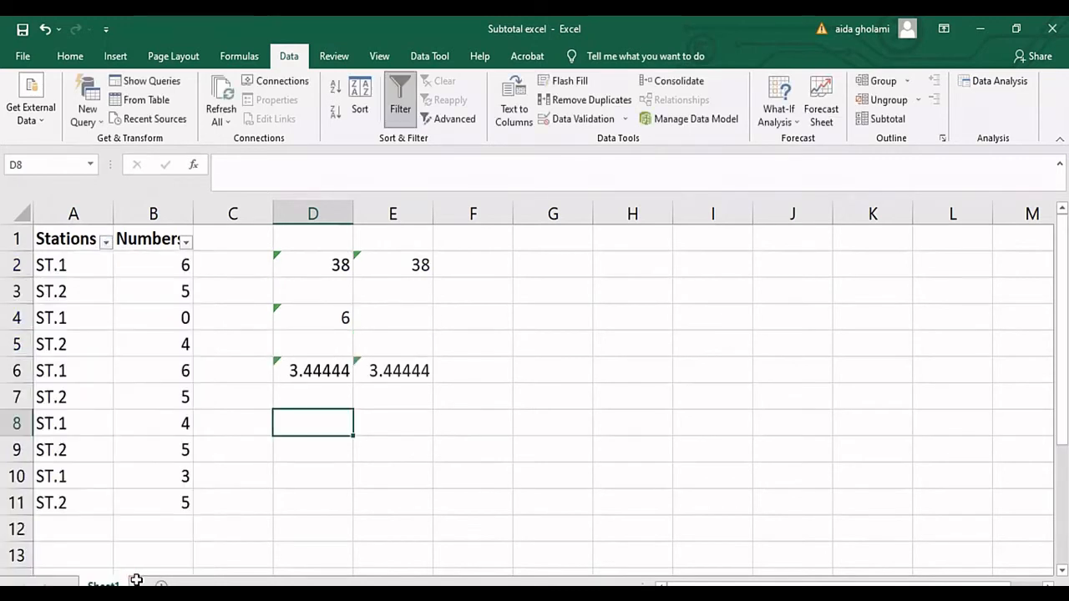
Step: Reduce the heights of rows 3, 5 and 6 until their contents are hidden
left_click_drag(21, 304, 20, 282)
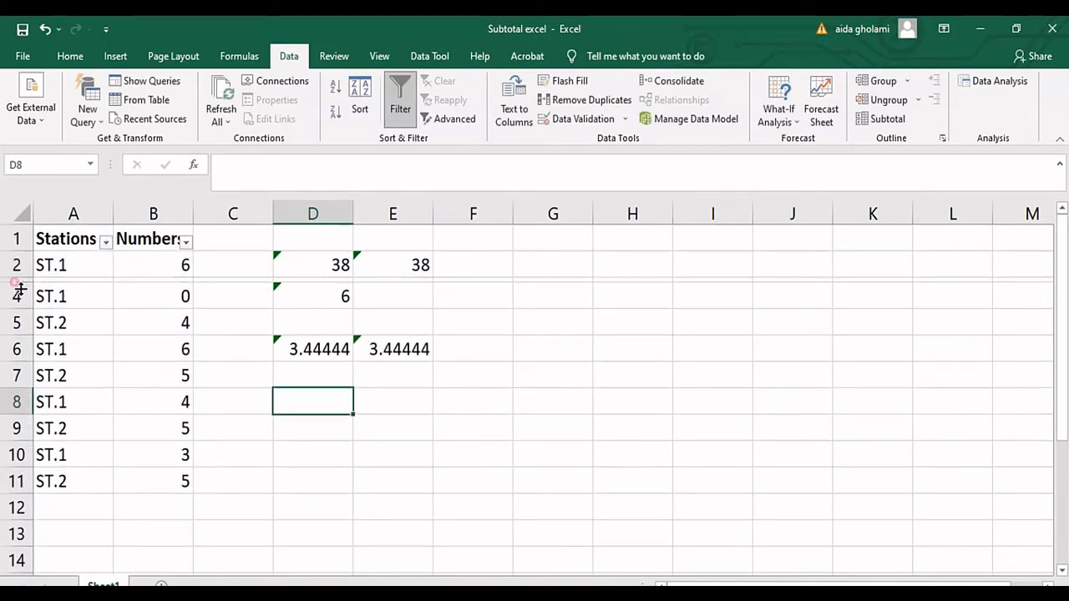
mouse_move(27, 338)
left_mouse_down()
mouse_move(25, 308)
mouse_move(19, 334)
mouse_move(32, 323)
left_mouse_up()
key("ctrl+z")
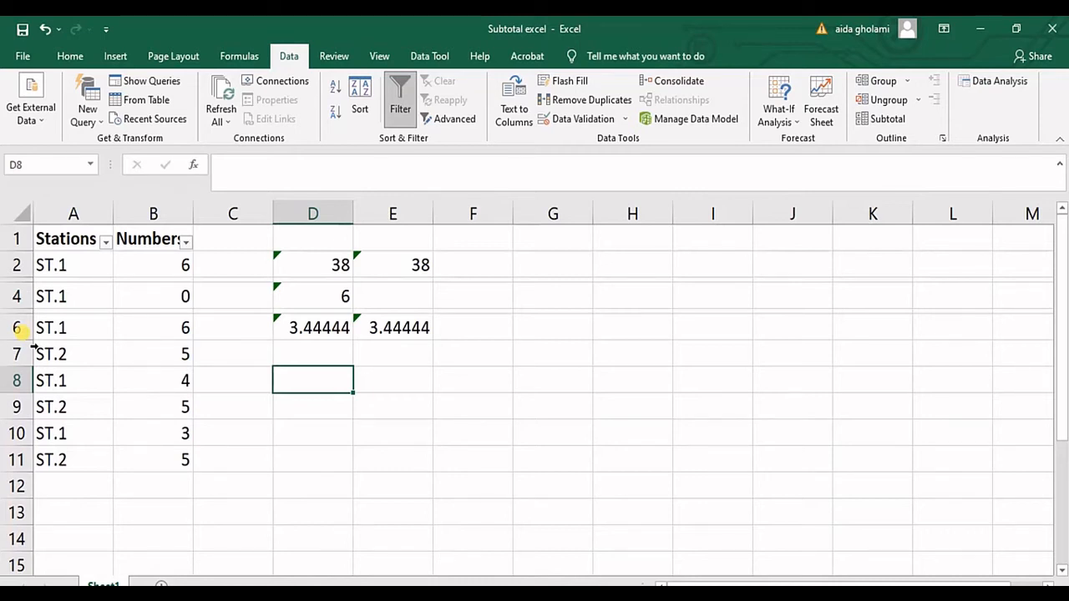
left_click_drag(24, 340, 24, 318)
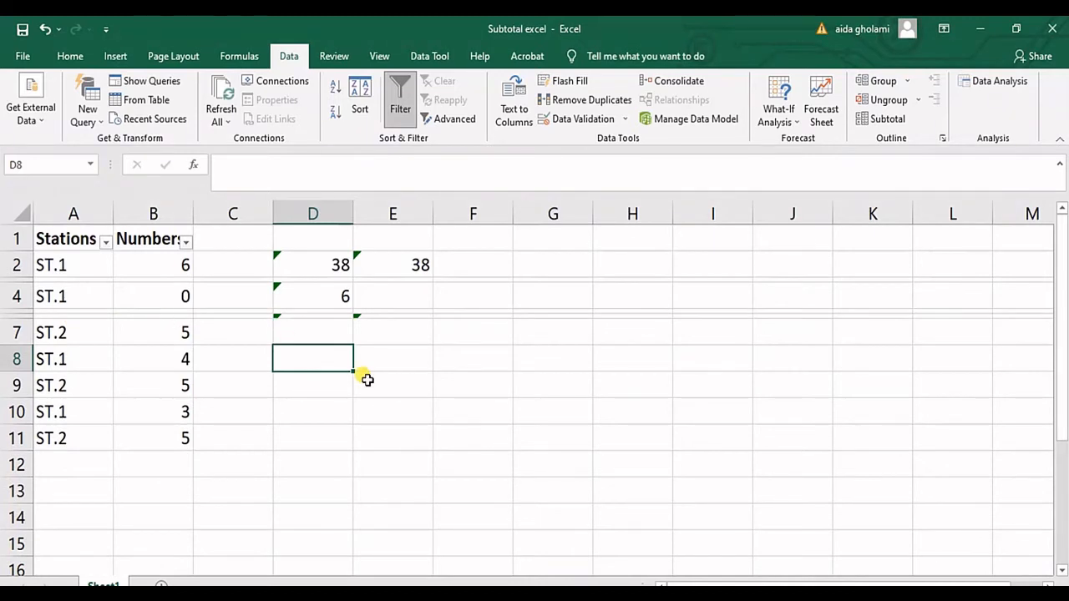
Step: Start a SUBTOTAL formula in cell D8 with function number 9 (SUM)
type("=sy")
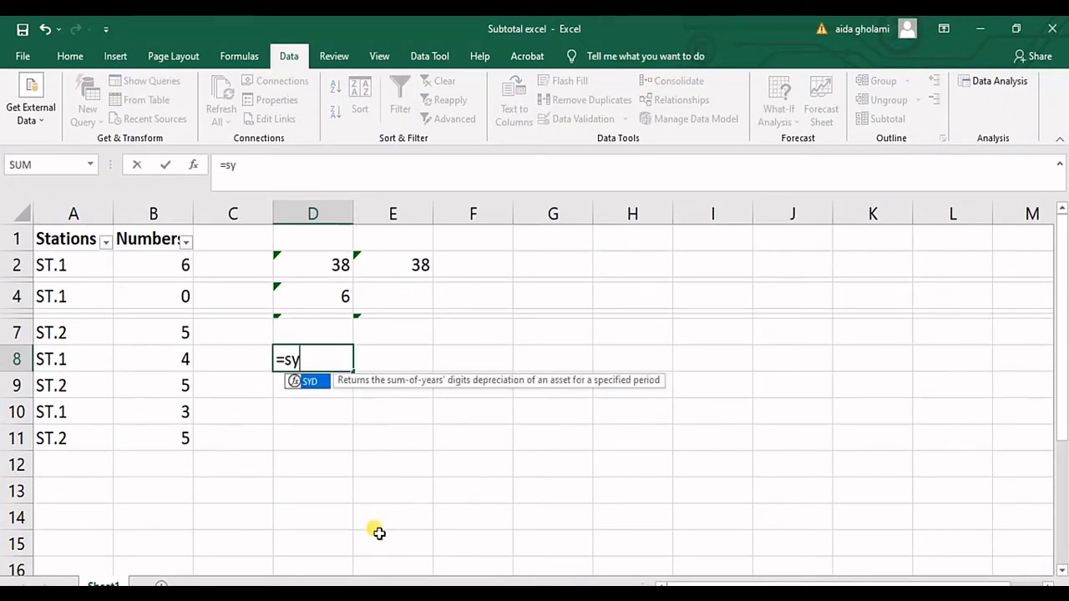
key("BackSpace")
type("ub")
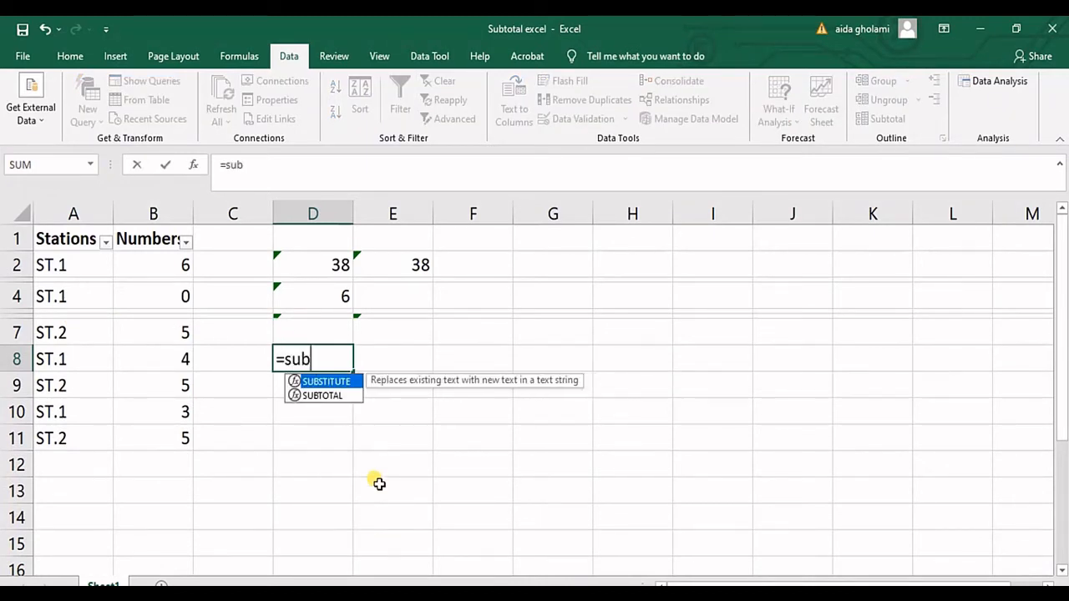
double_click(324, 395)
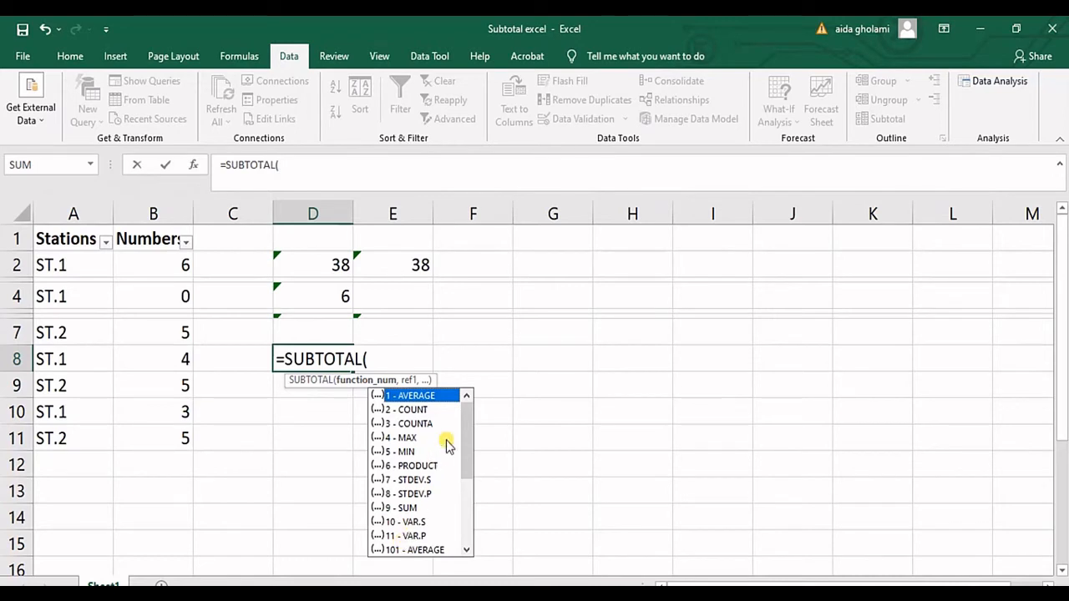
left_click_drag(466, 426, 458, 514)
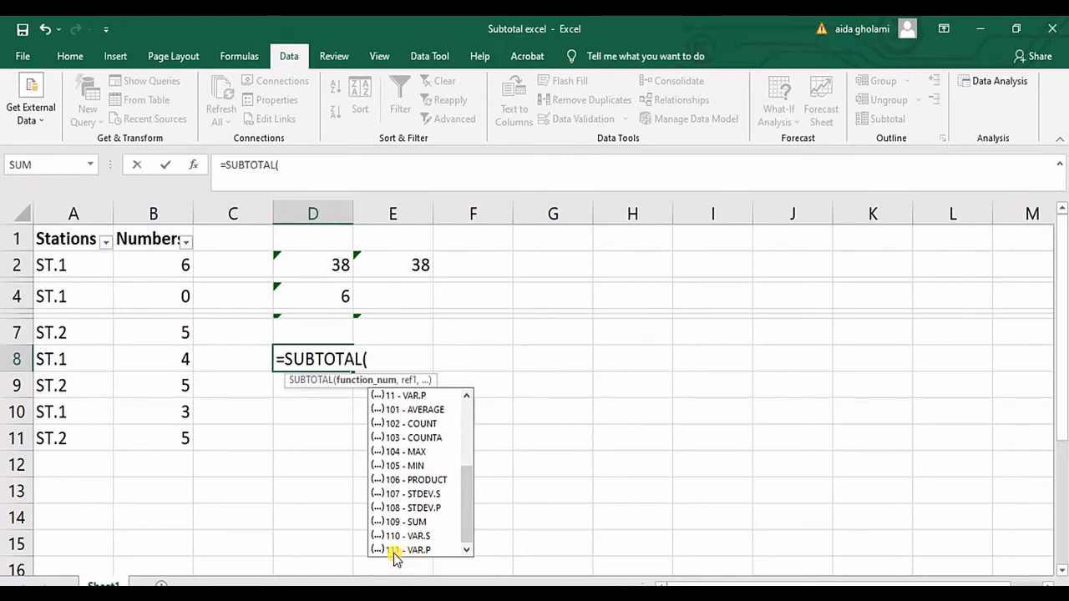
scroll(436, 497, "up", 4)
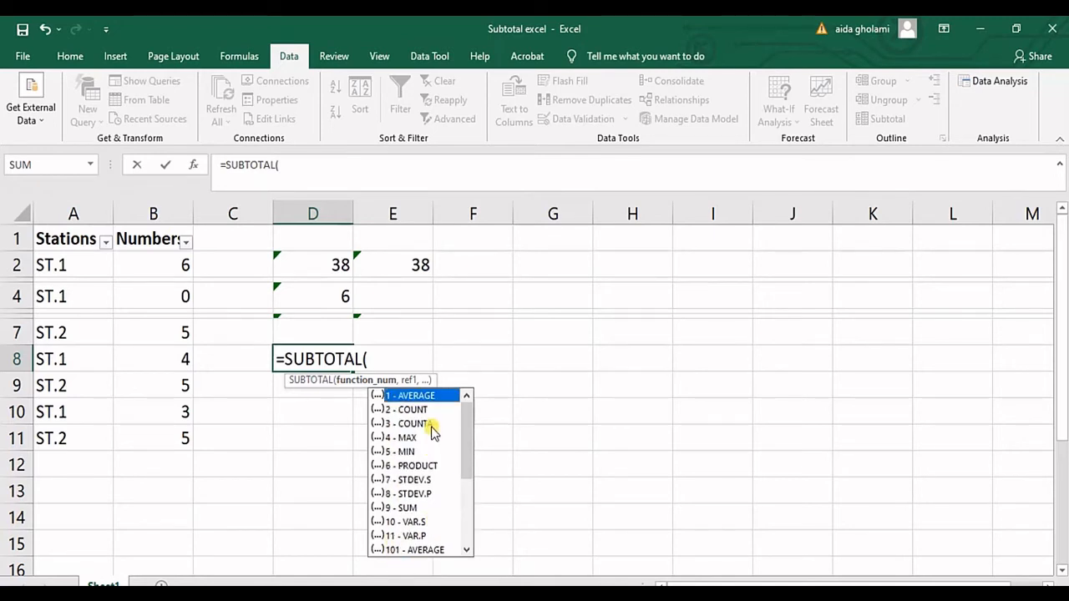
left_click(409, 510)
double_click(409, 508)
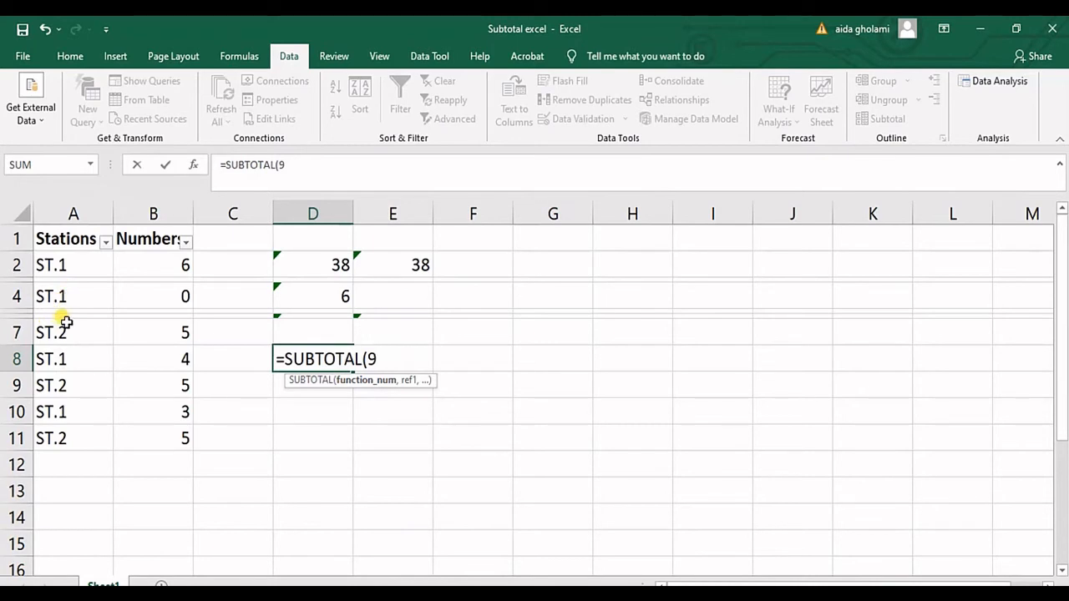
Step: Complete the D8 formula as =SUBTOTAL(9,B2:B7)
type(",")
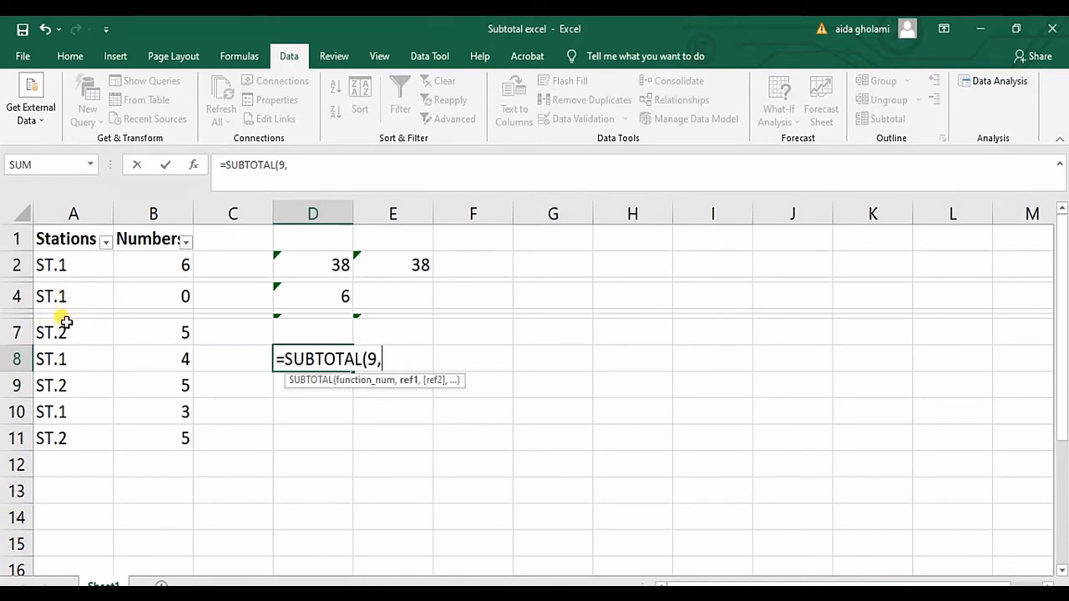
left_click(73, 269)
key("BackSpace")
key("BackSpace")
left_click_drag(140, 269, 157, 338)
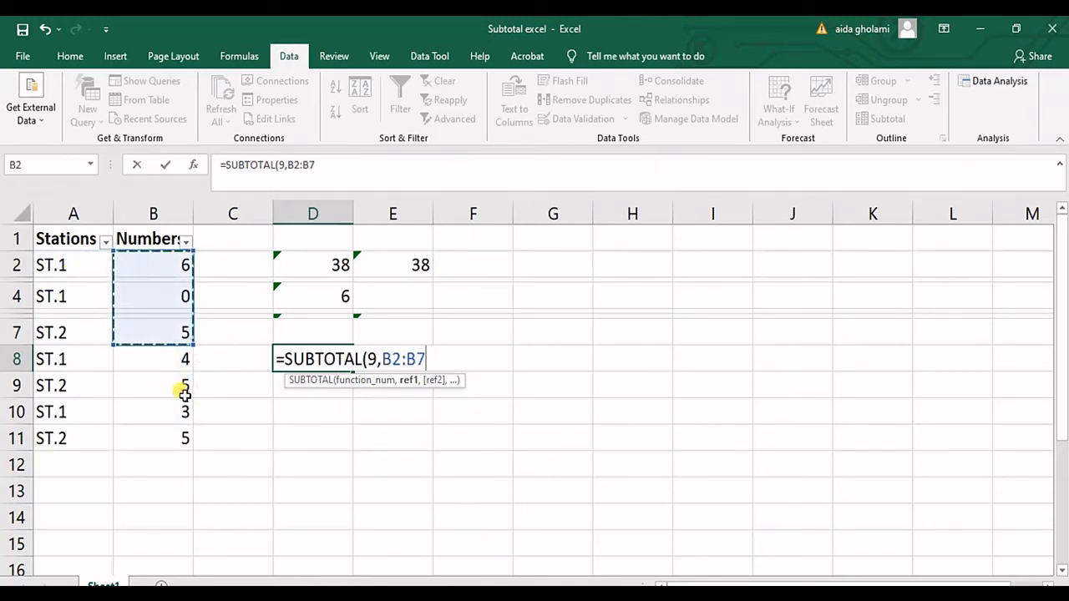
type(")")
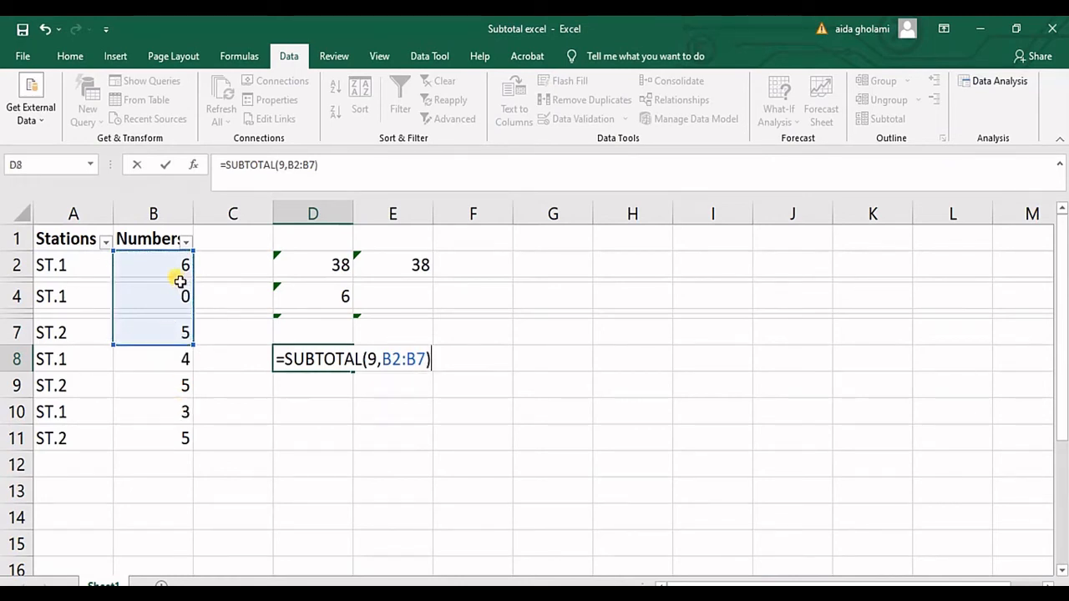
key("Return")
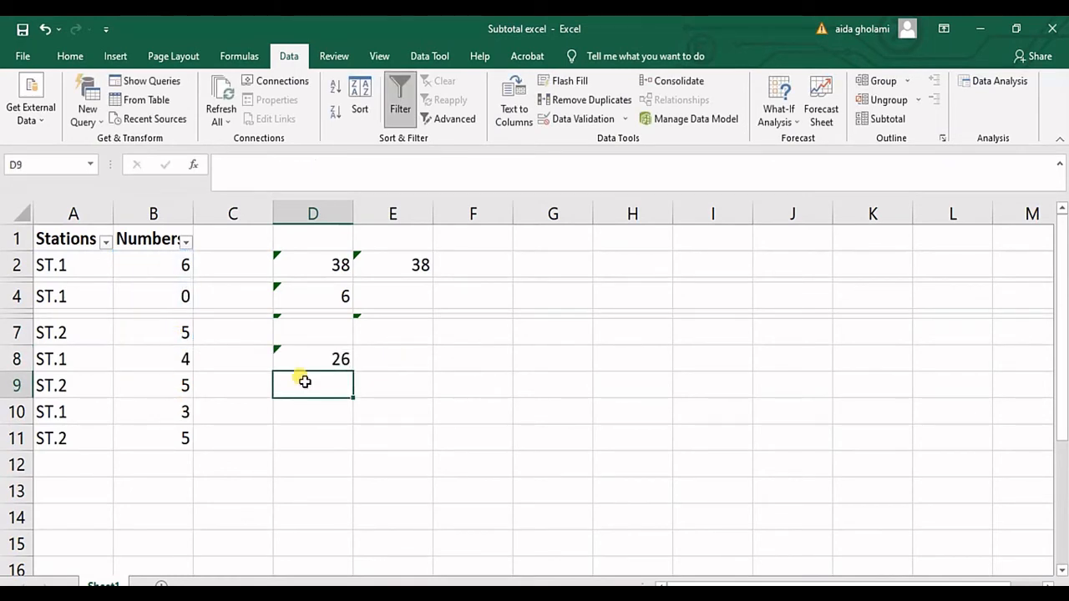
Step: Increase the heights of the collapsed rows 3, 5 and 6 until their contents are readable
left_click(332, 364)
left_click(378, 359)
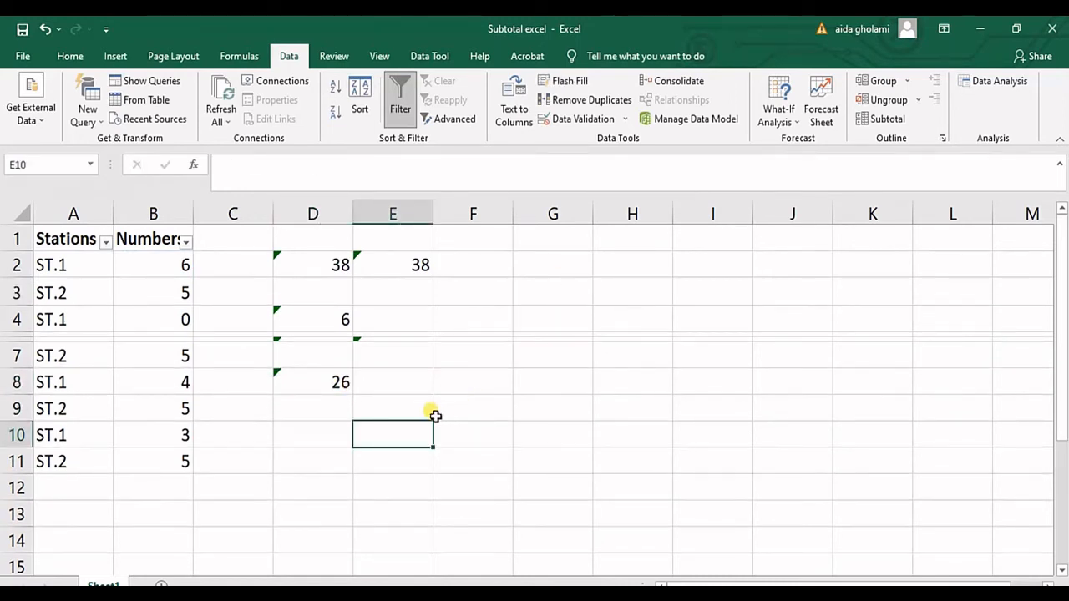
left_click(400, 385)
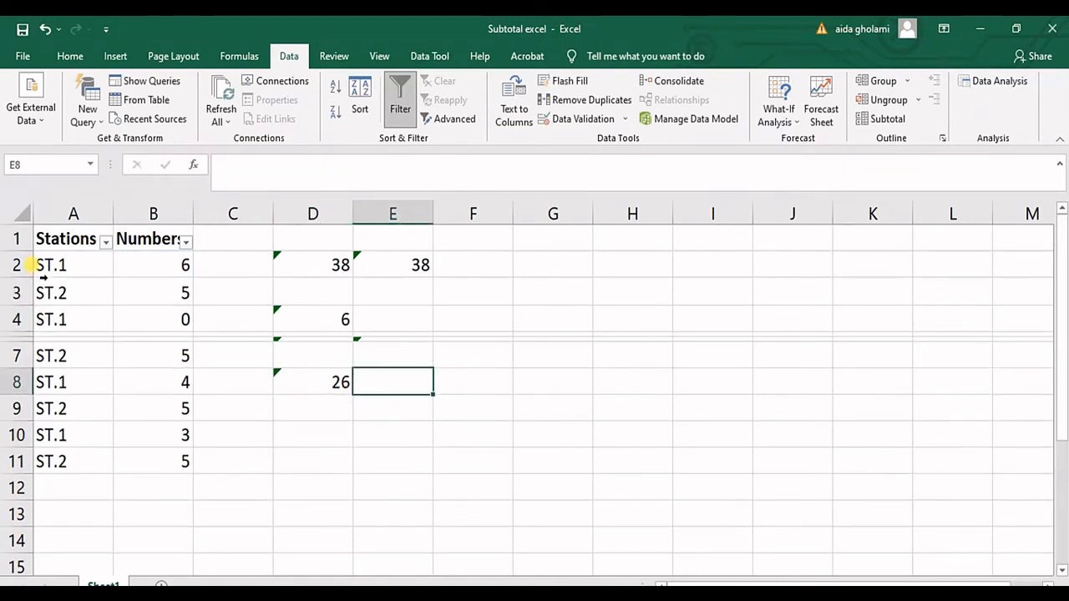
left_click_drag(33, 344, 34, 374)
Step: Hide rows 2 and 5 of the list using the Hide command
left_click(18, 264)
right_click(27, 266)
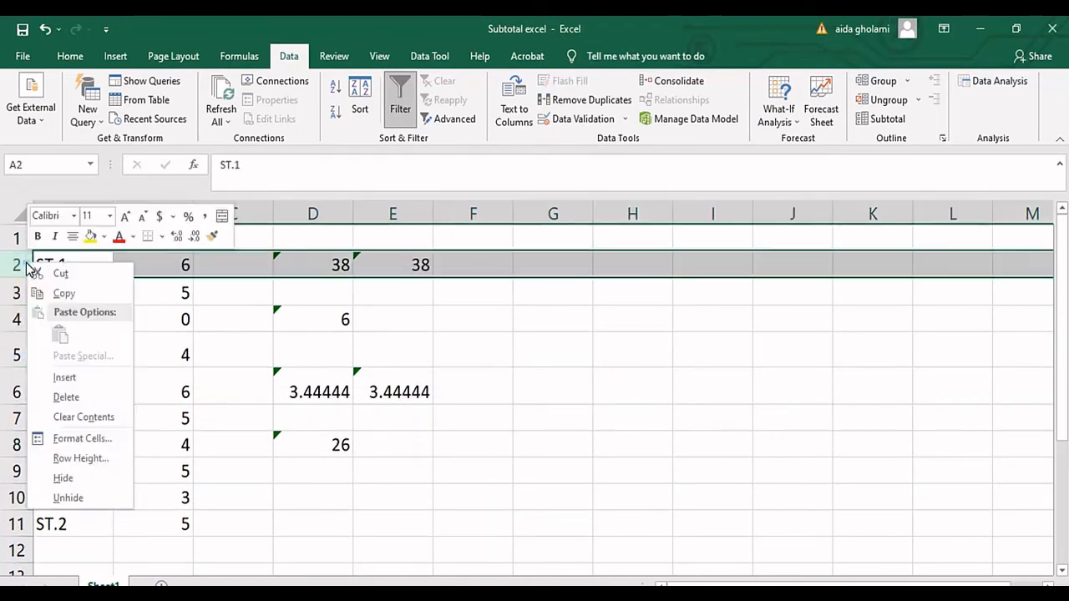
key("Escape")
mouse_move(21, 278)
left_mouse_down()
mouse_move(25, 264)
mouse_move(28, 297)
mouse_move(25, 287)
left_mouse_up()
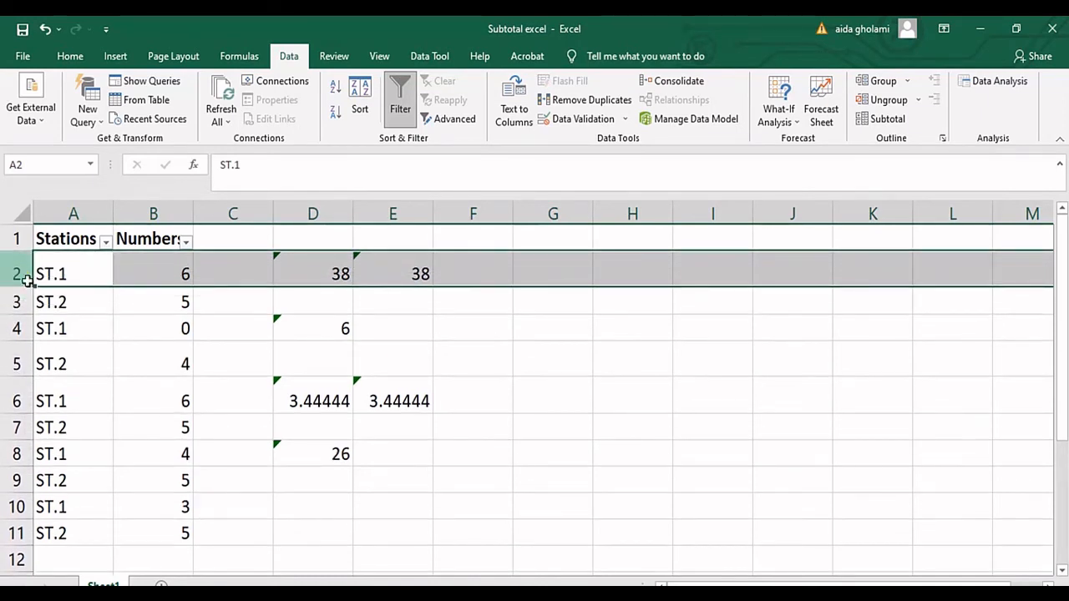
right_click(32, 286)
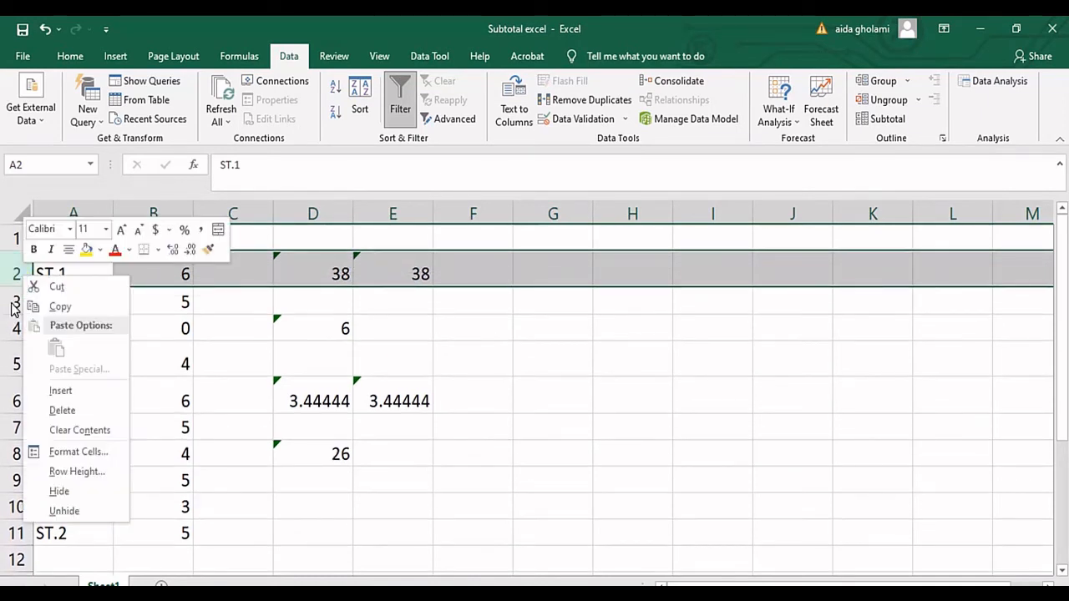
left_click(57, 489)
left_click(20, 325)
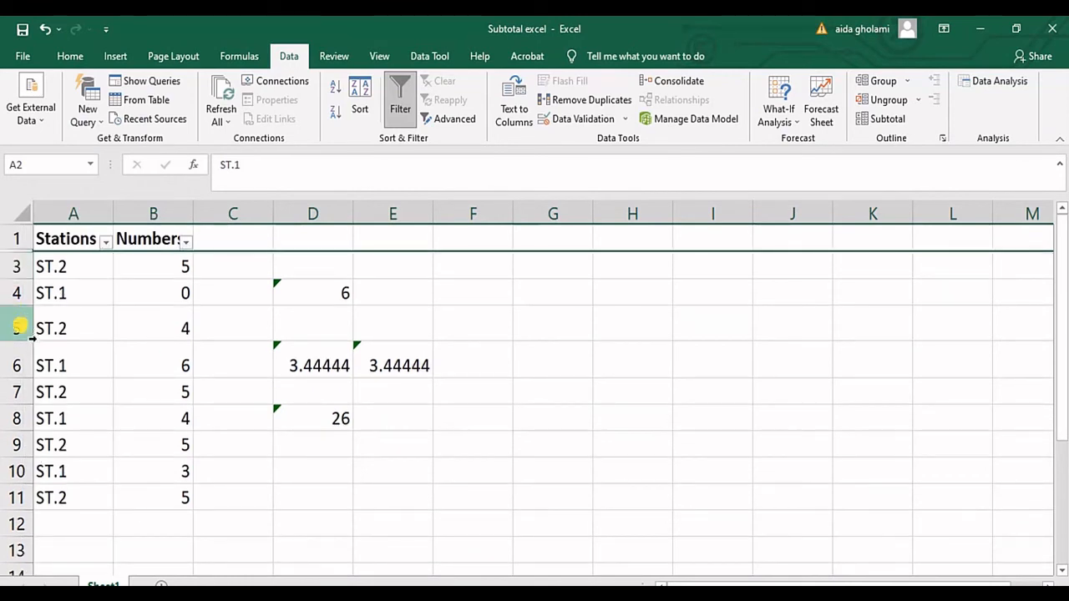
left_click(16, 294)
right_click(28, 318)
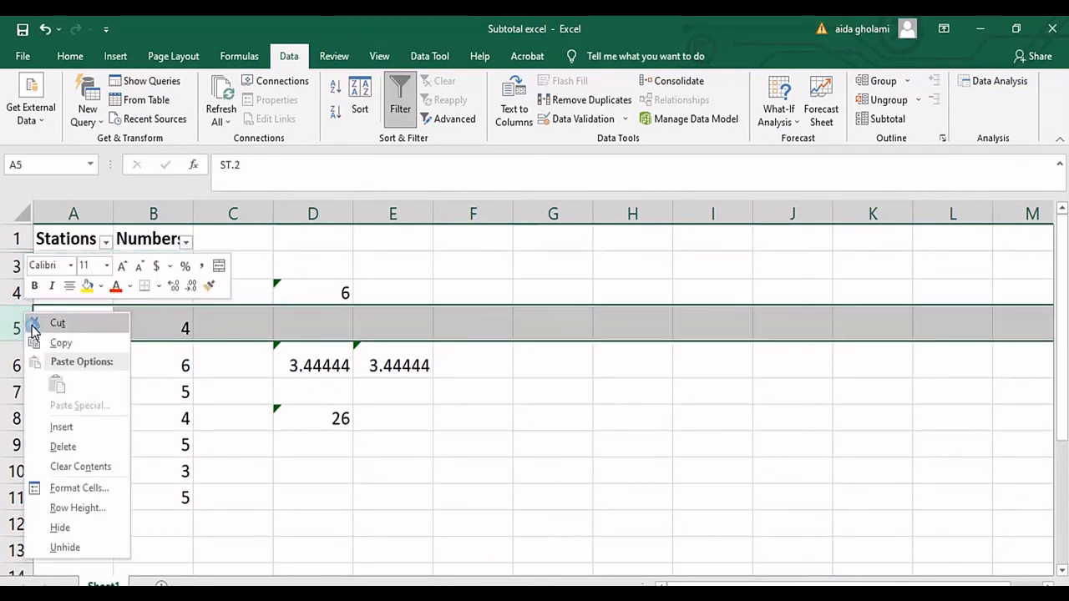
left_click(59, 528)
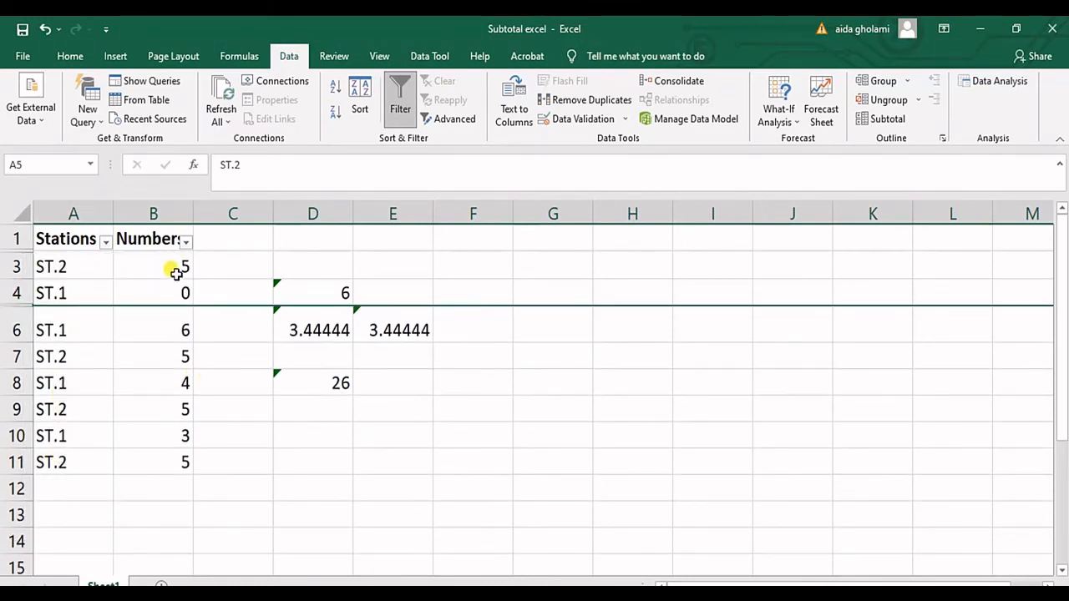
Step: Check the range used by the subtotal formula in D8, and hide row 7
double_click(327, 384)
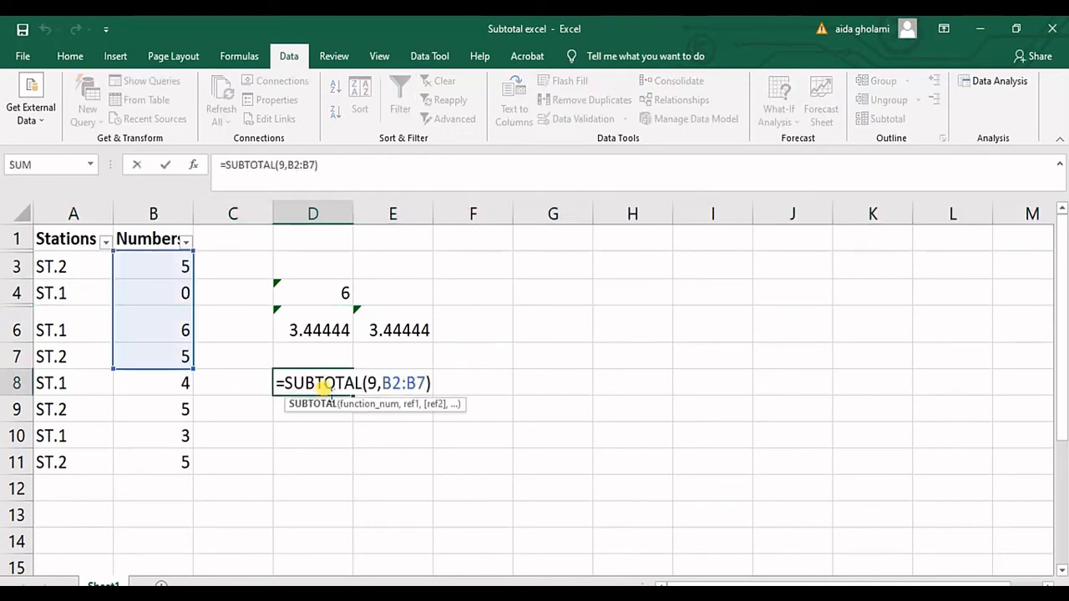
key("Return")
left_click(25, 357)
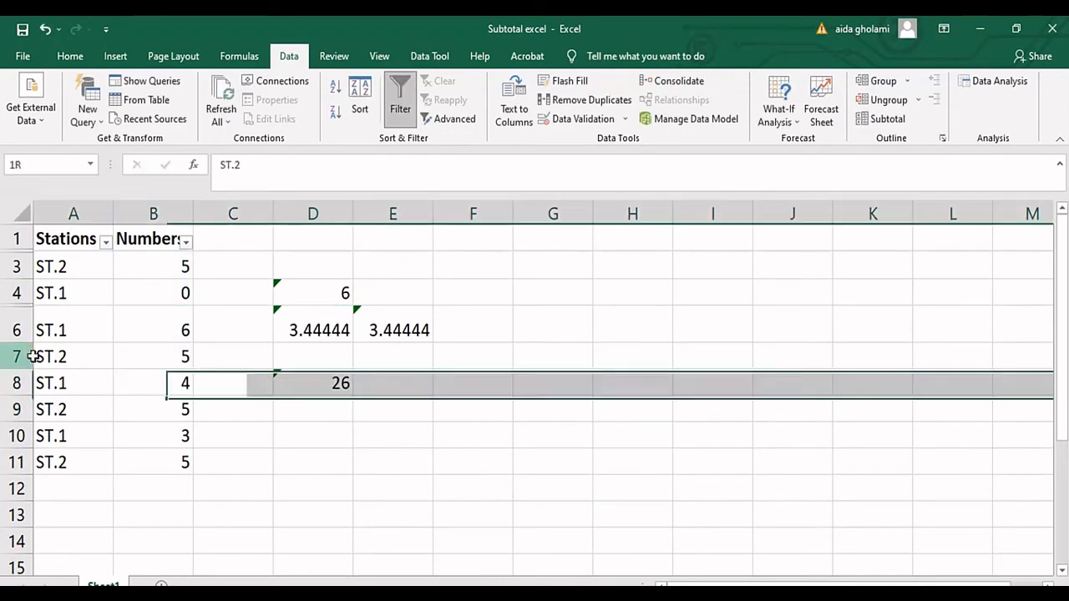
right_click(28, 356)
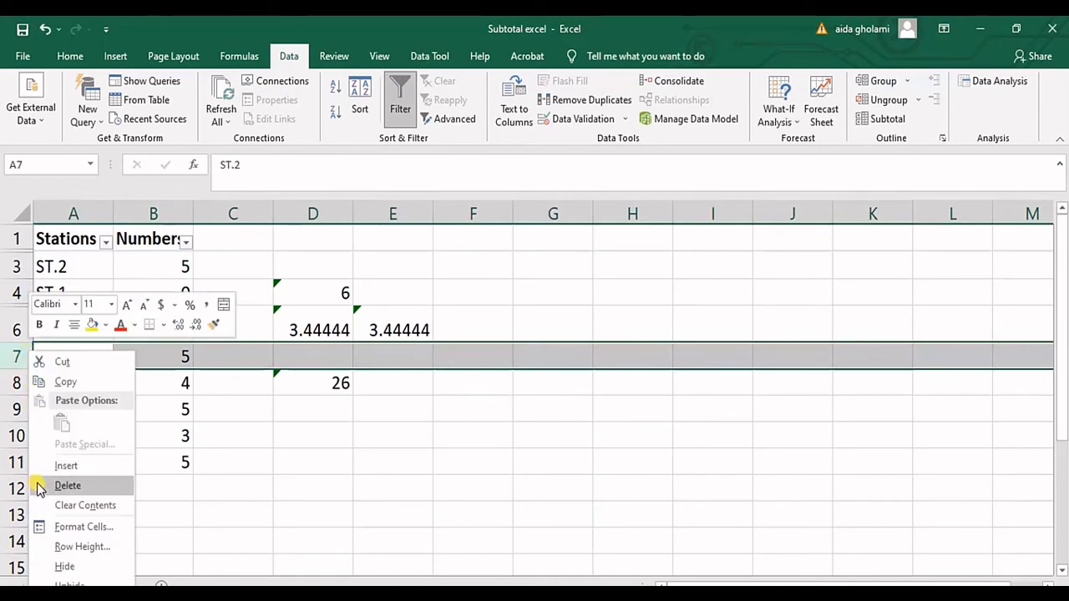
left_click(63, 566)
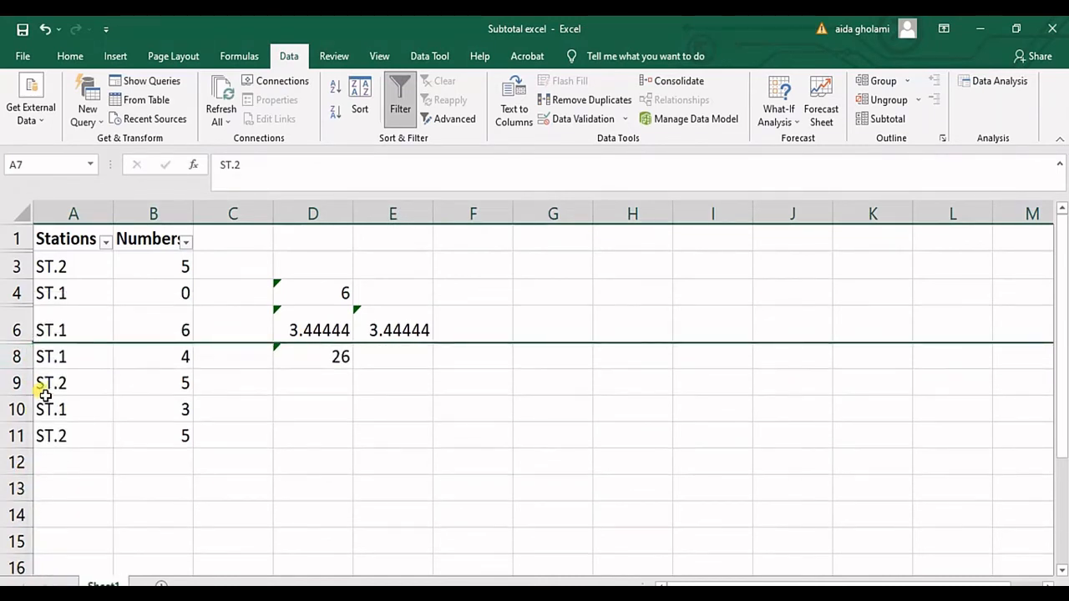
Step: Start a SUBTOTAL formula in cell E8 with function number 109 (SUM)
left_click(170, 269)
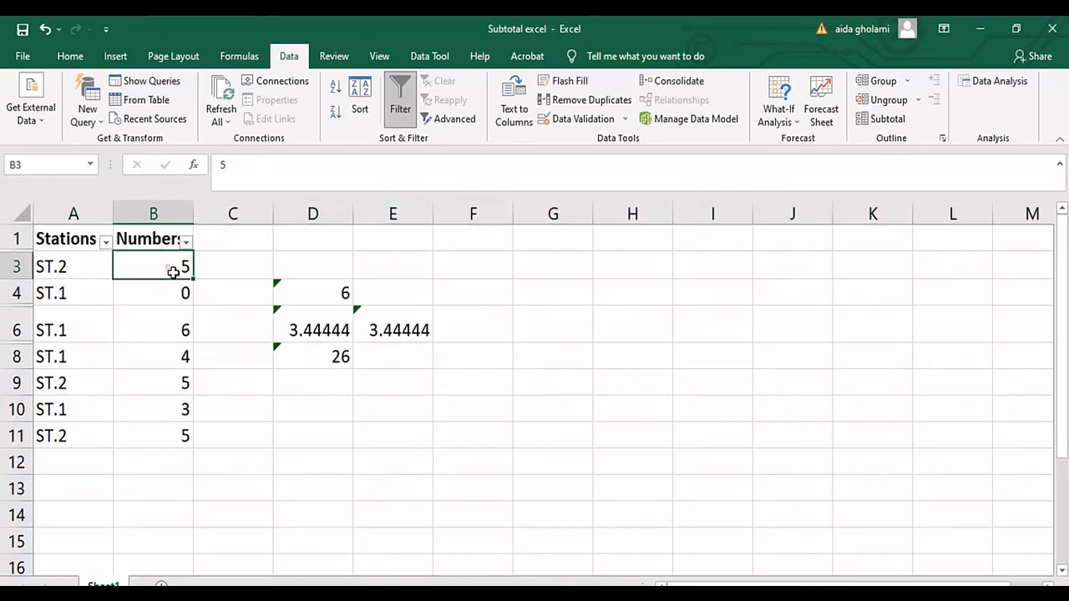
left_click(480, 351)
left_click(415, 357)
type("=")
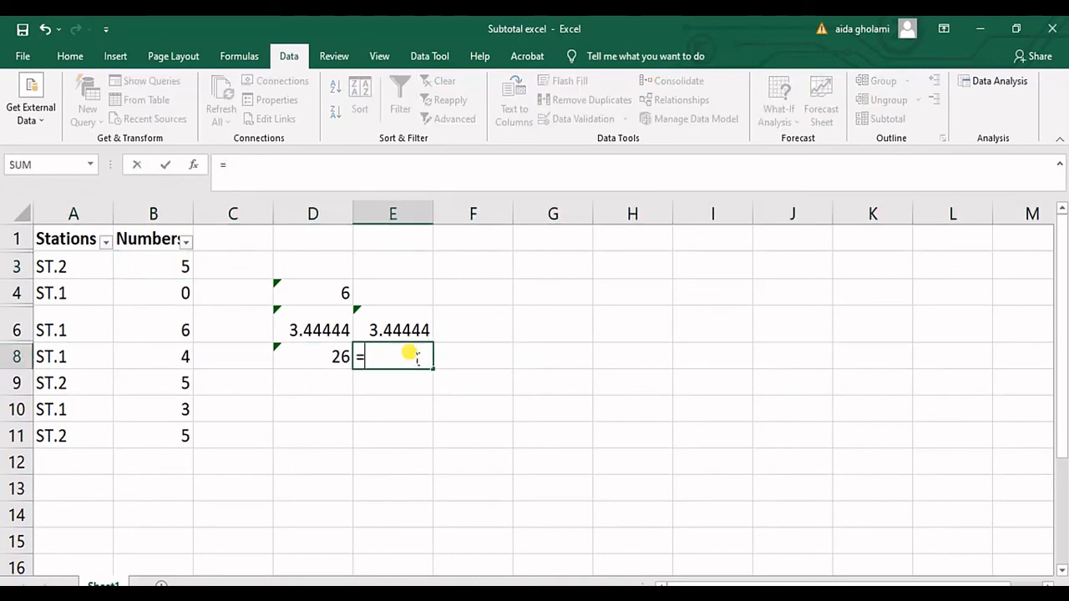
type("sub")
double_click(422, 393)
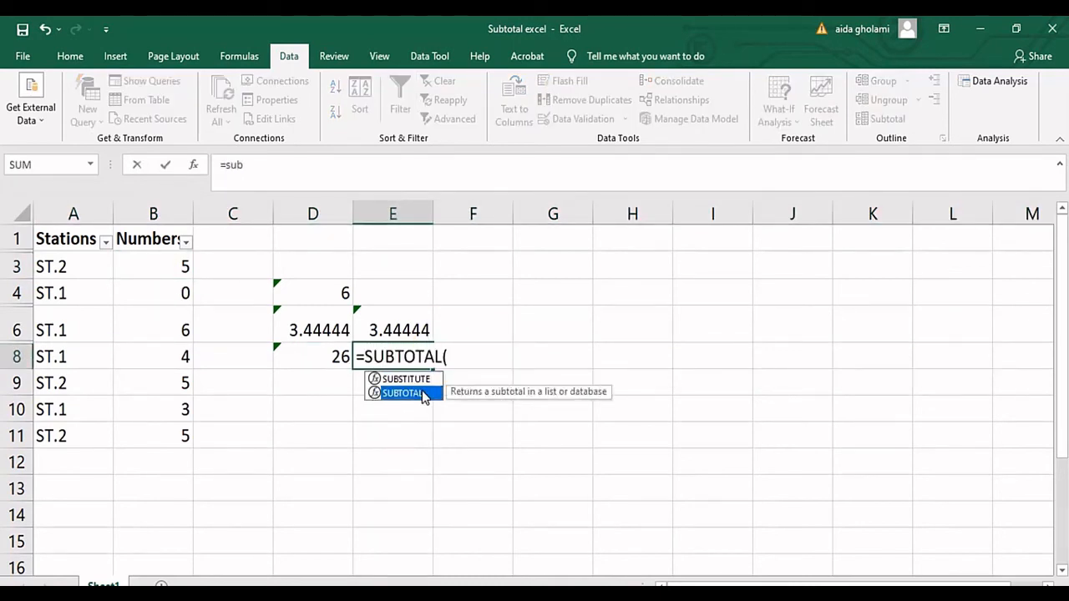
scroll(518, 492, "down", 3)
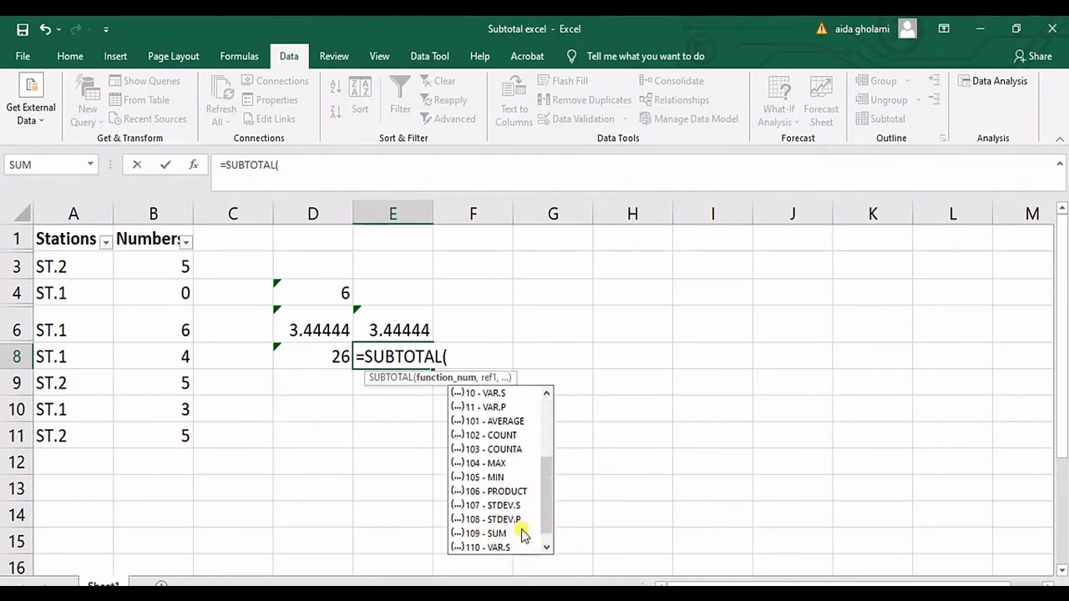
double_click(482, 535)
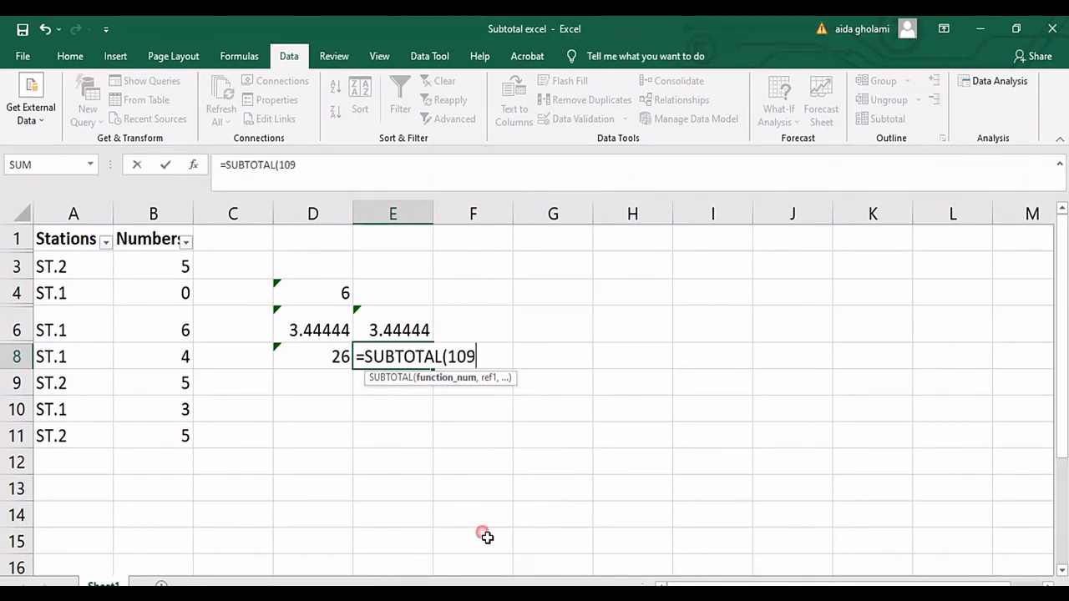
Step: Complete the E8 formula as =SUBTOTAL(109,B3:B6)
type(",")
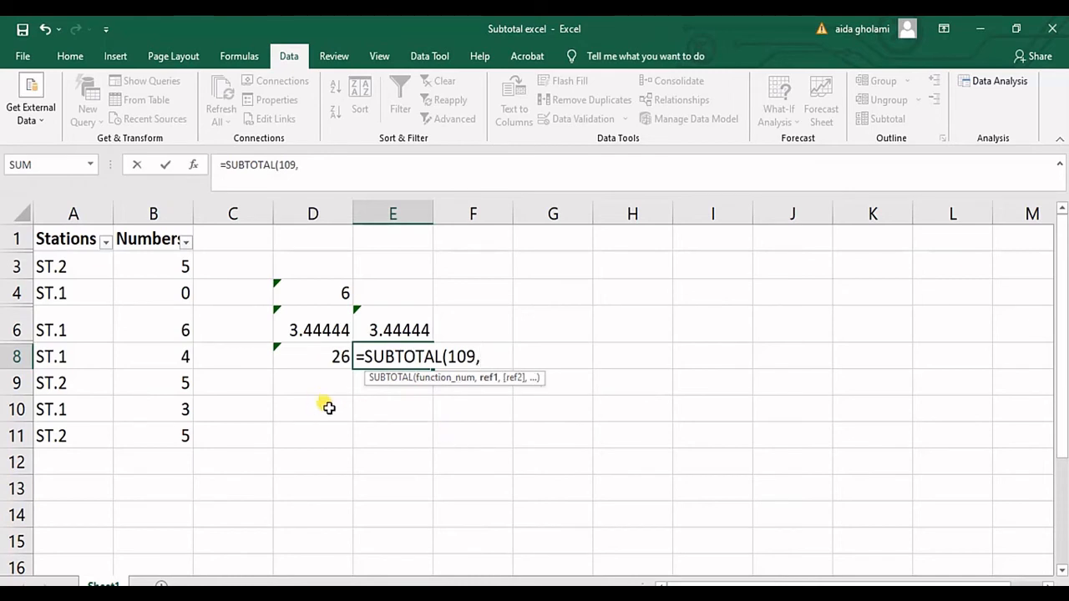
left_click(171, 270)
left_click_drag(171, 269, 170, 319)
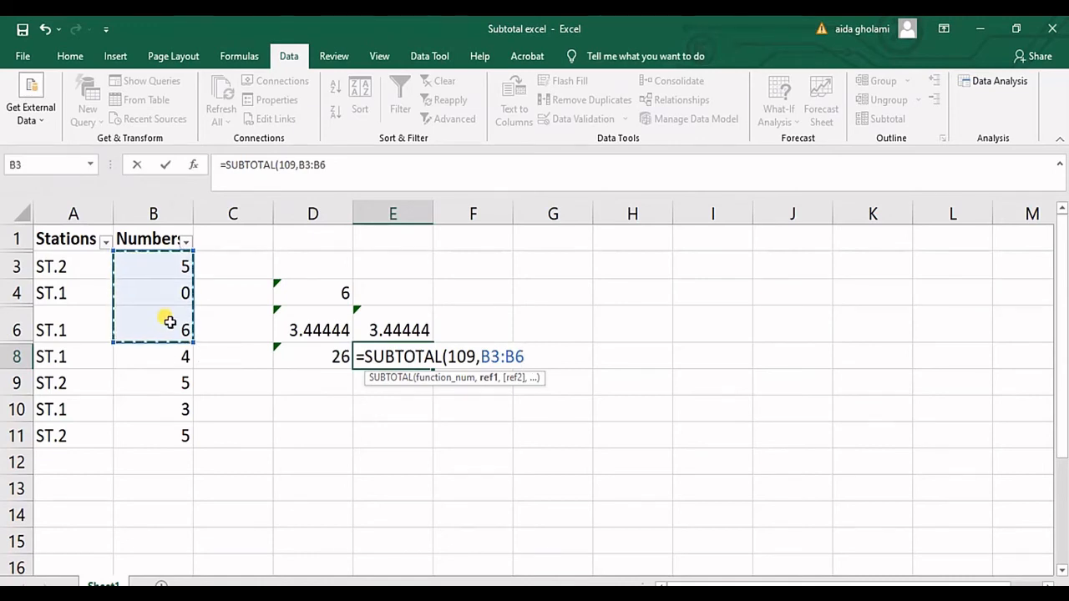
type(")")
key("Return")
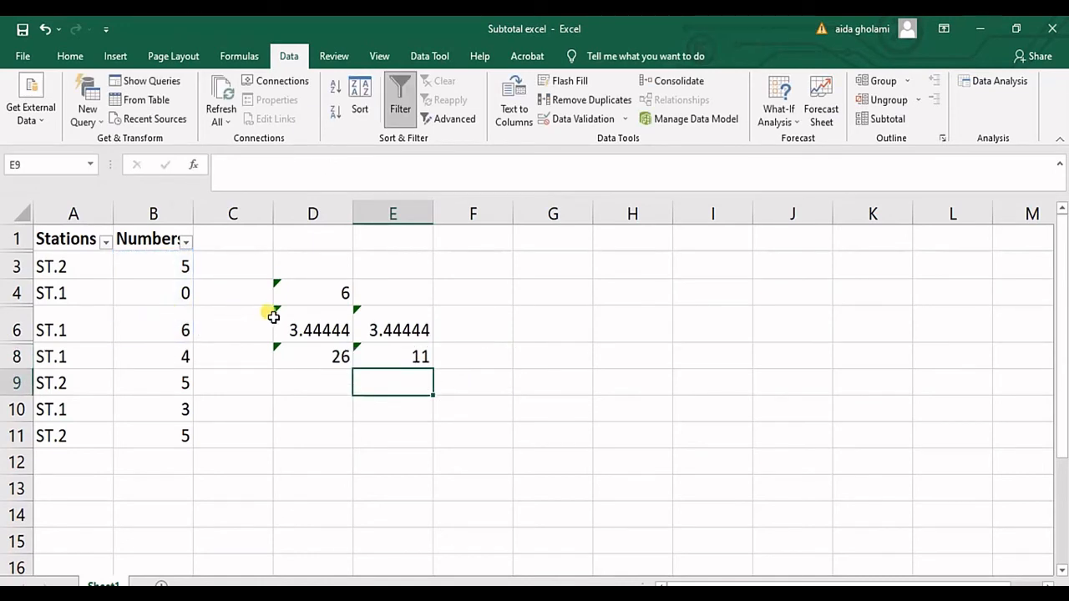
Step: Inspect the subtotal formulas in E8 and D8 to compare their function numbers and ranges
left_click(401, 361)
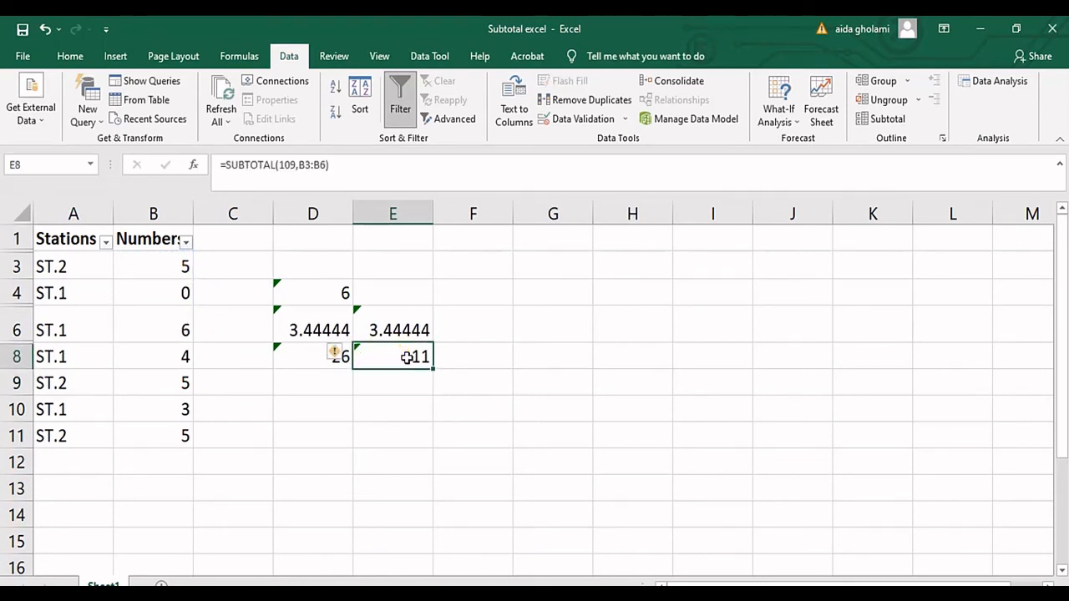
double_click(405, 363)
key("Return")
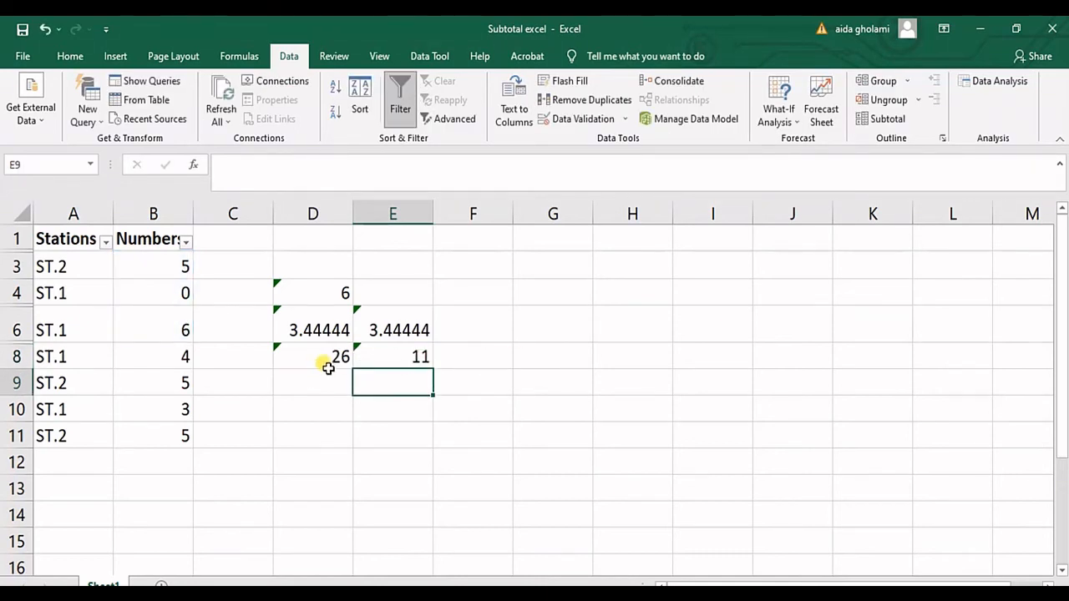
double_click(325, 358)
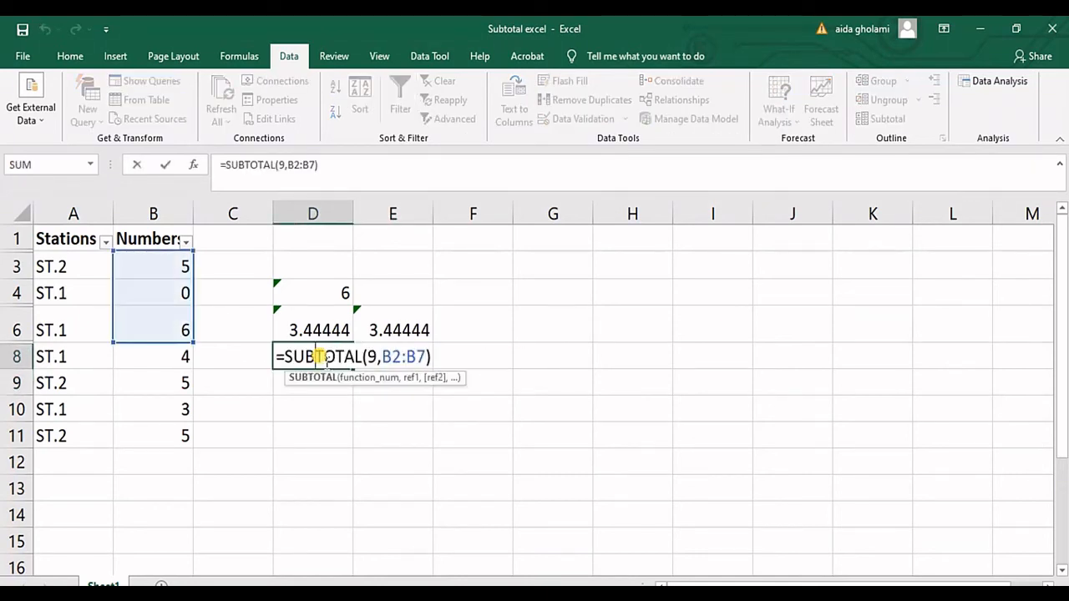
key("Return")
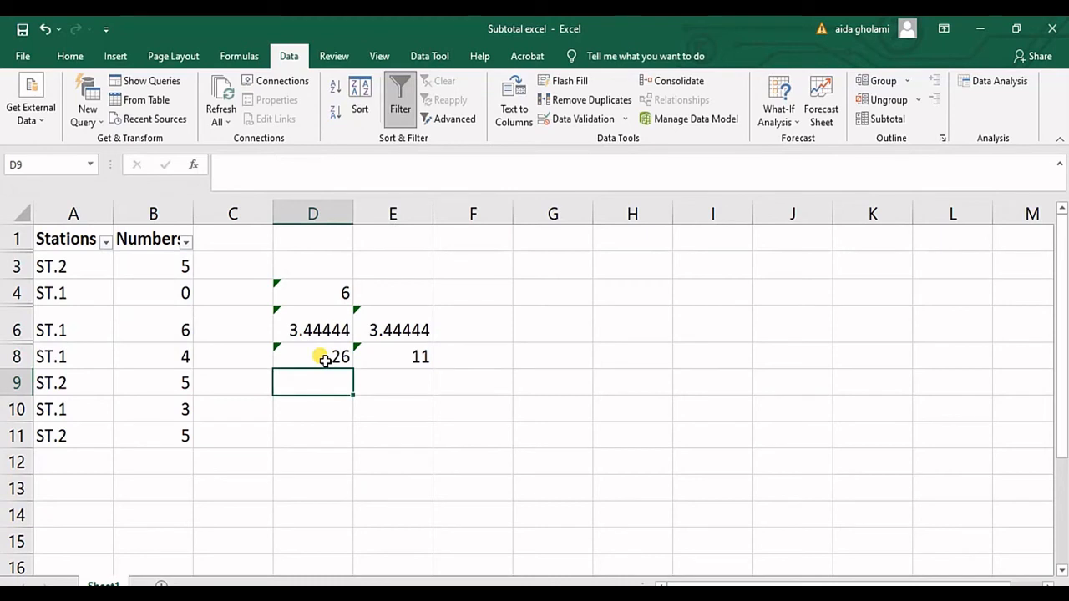
Step: Remove the function number from the subtotal formula in D8, viewing the list of available functions
double_click(324, 359)
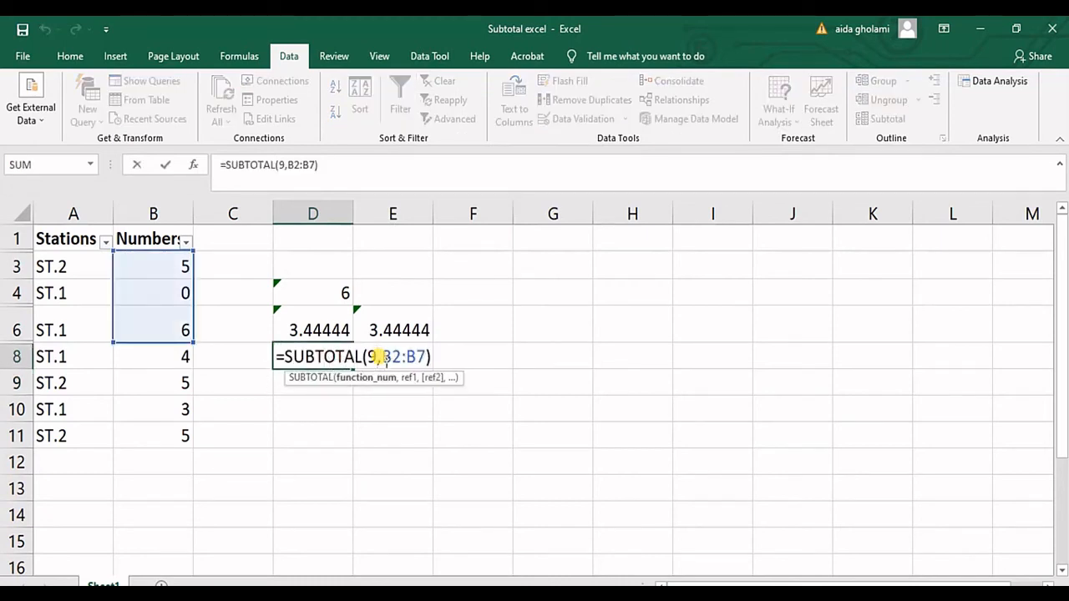
left_click(377, 358)
key("BackSpace")
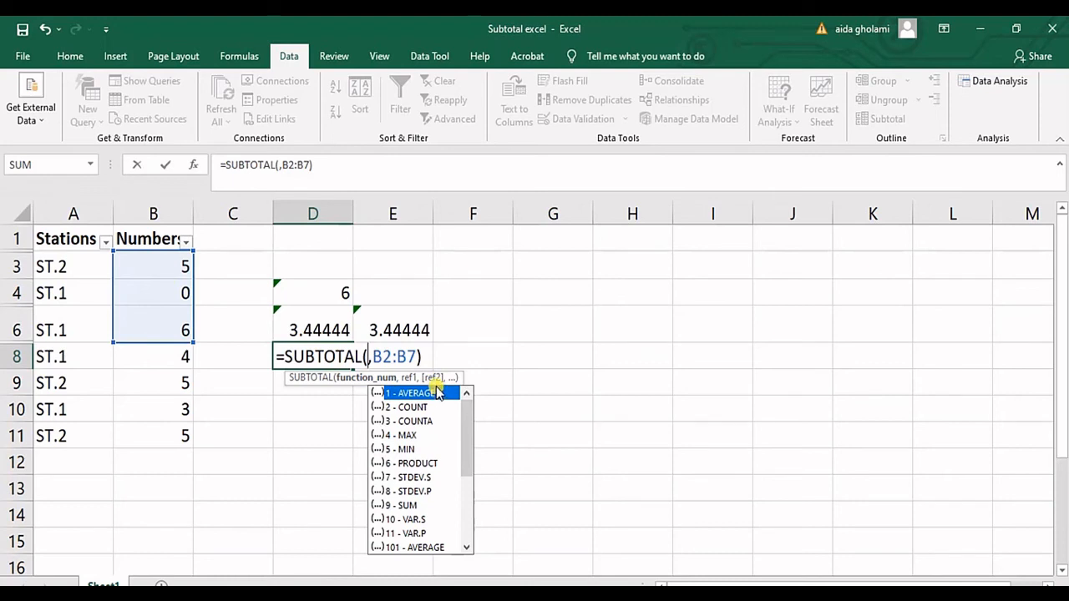
key("Return")
Step: Clear the function number in the E8 subtotal formula down to 1, browse the function list, and choose 109 - SUM
double_click(426, 357)
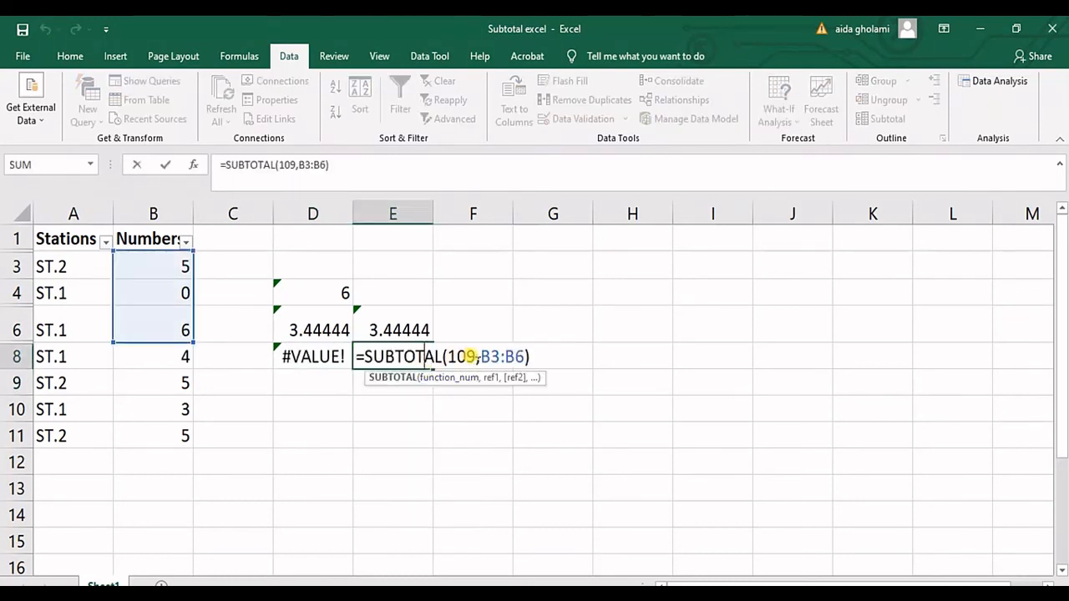
left_click(466, 356)
key("Delete")
key("BackSpace")
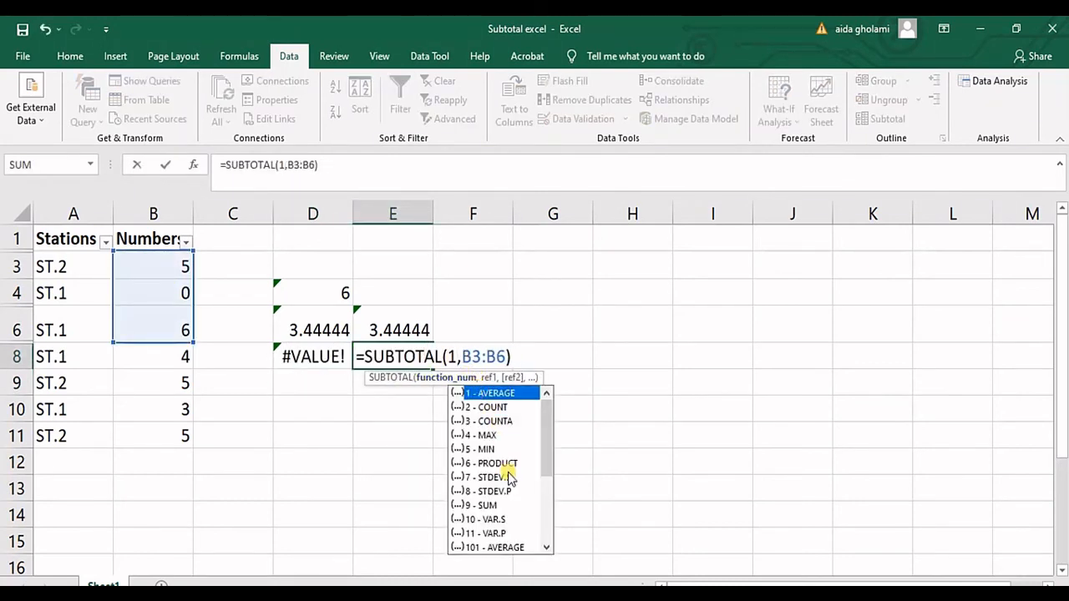
scroll(507, 482, "down", 3)
scroll(507, 479, "up", 3)
scroll(511, 439, "down", 3)
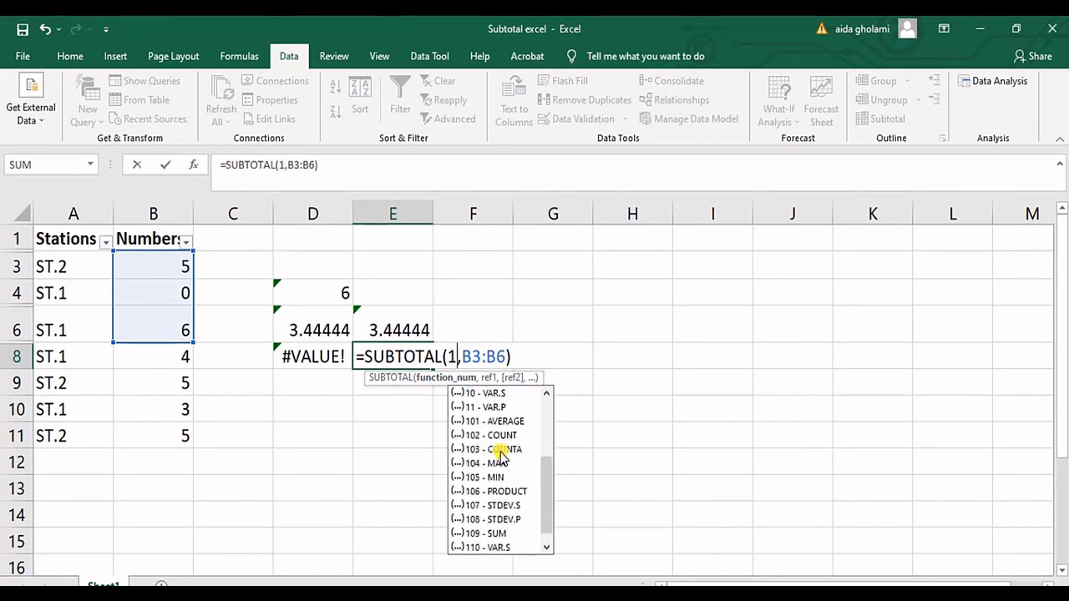
double_click(491, 533)
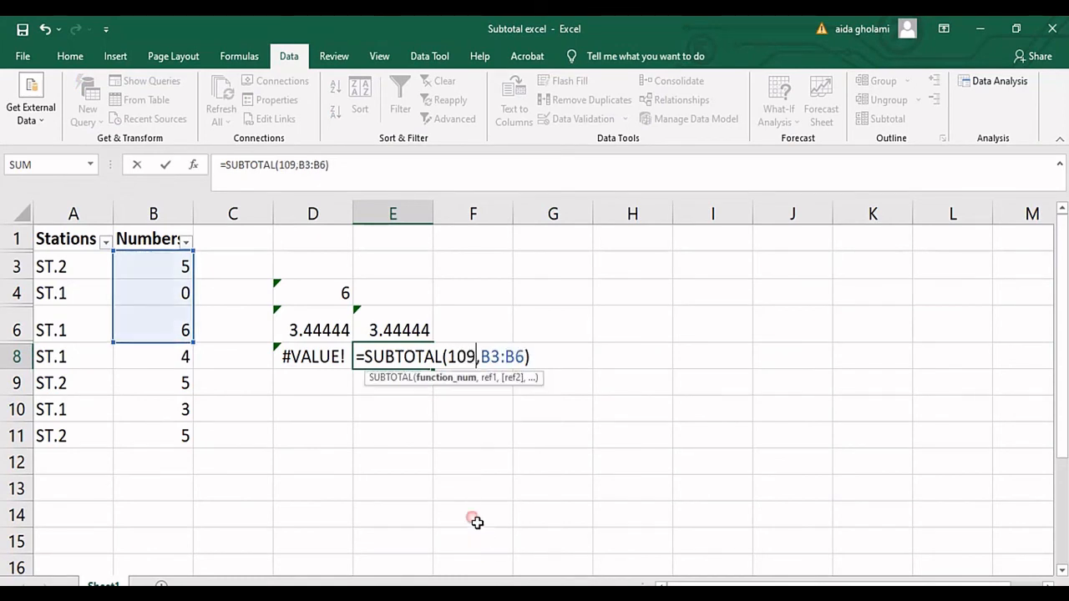
key("Return")
Step: Set the function number of the subtotal formula in D8 to 9, giving =SUBTOTAL(9,B2:B7)
double_click(326, 355)
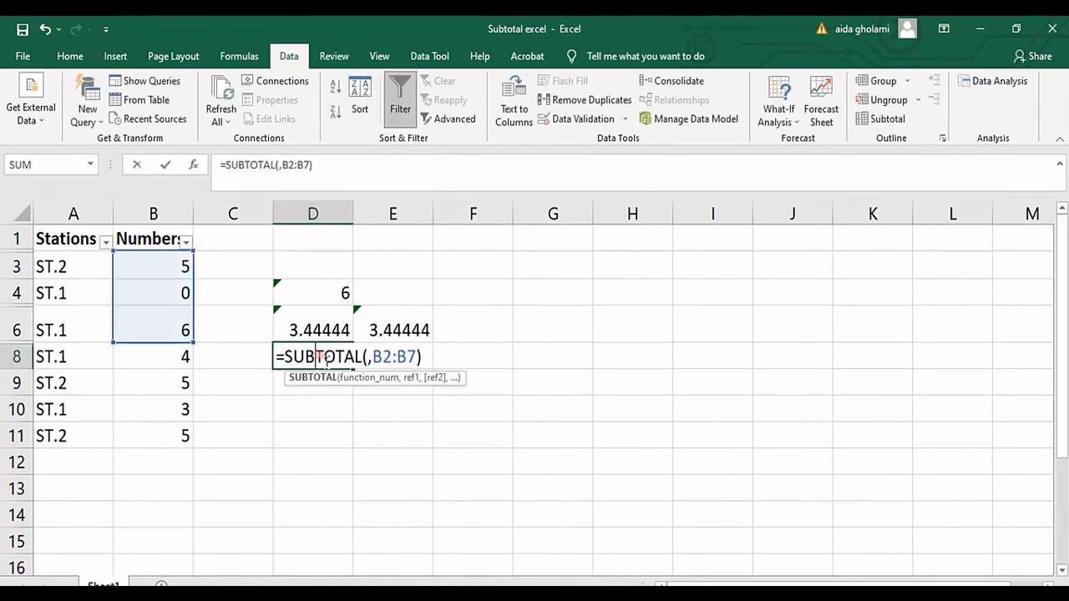
left_click(366, 358)
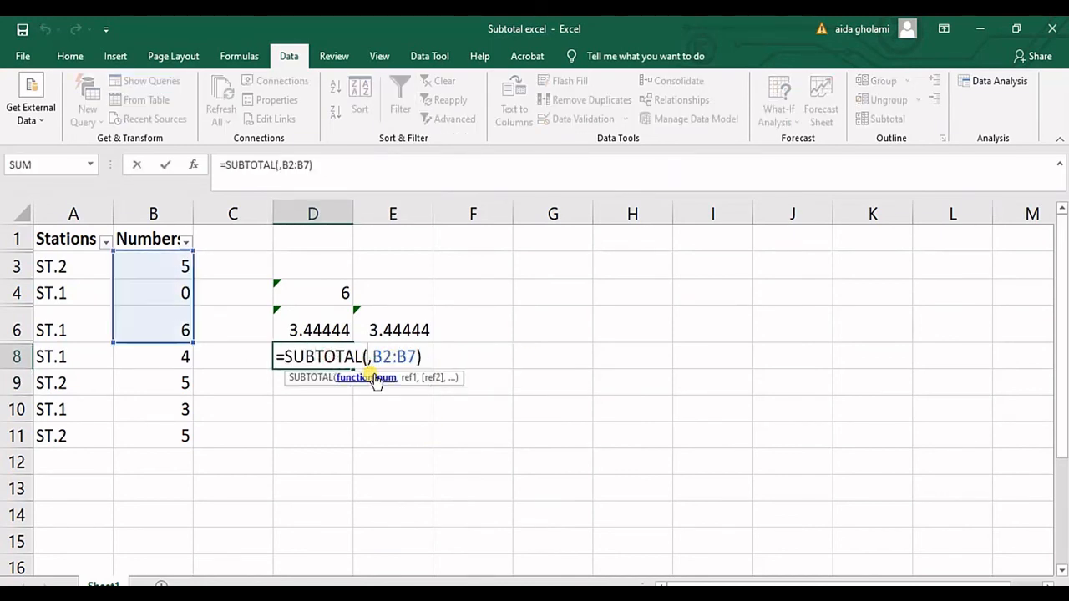
type("9")
key("Return")
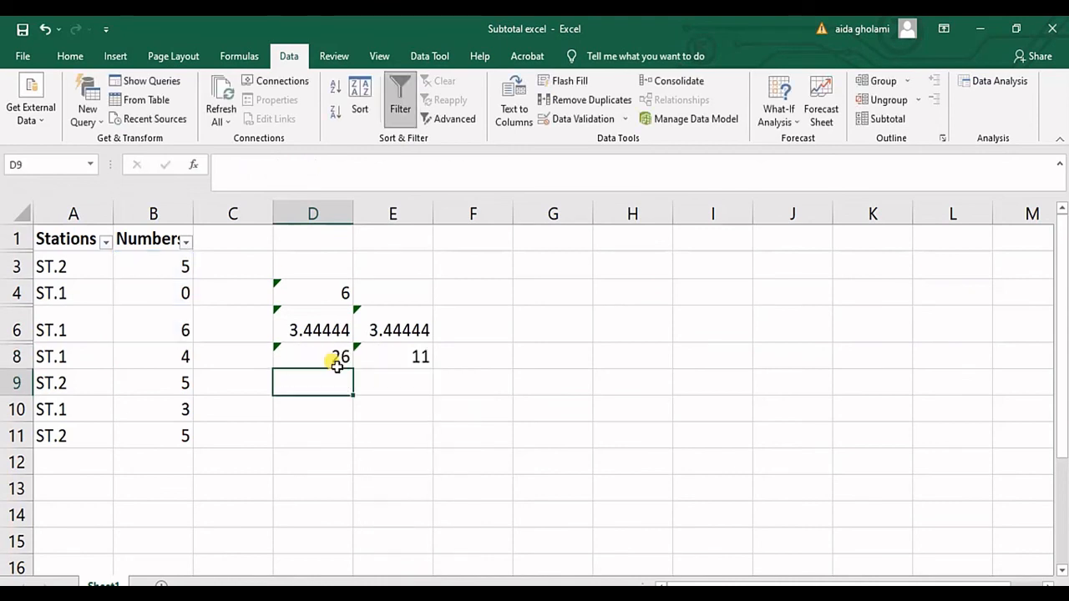